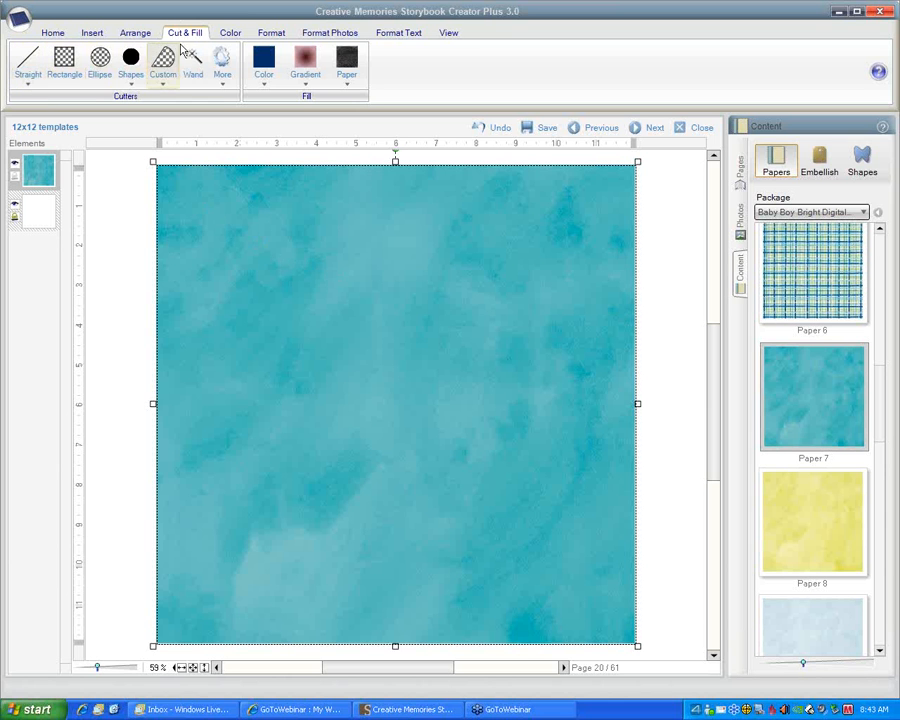
Start a shaped edge cut on the teal paper using Edge 4 from the Basic Digital Edges package
click(27, 66)
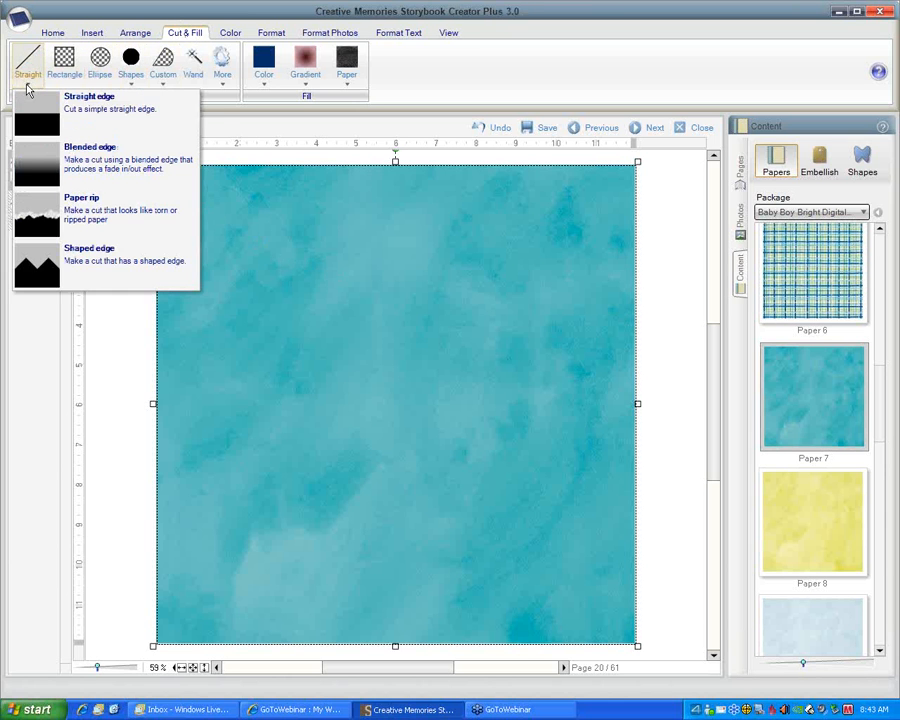
click(86, 268)
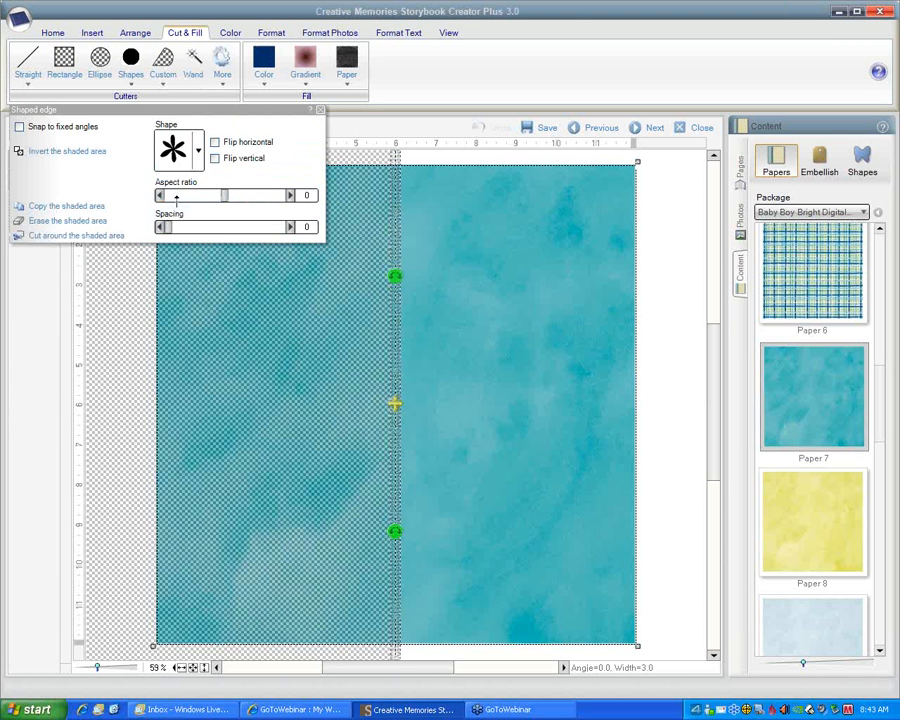
click(198, 152)
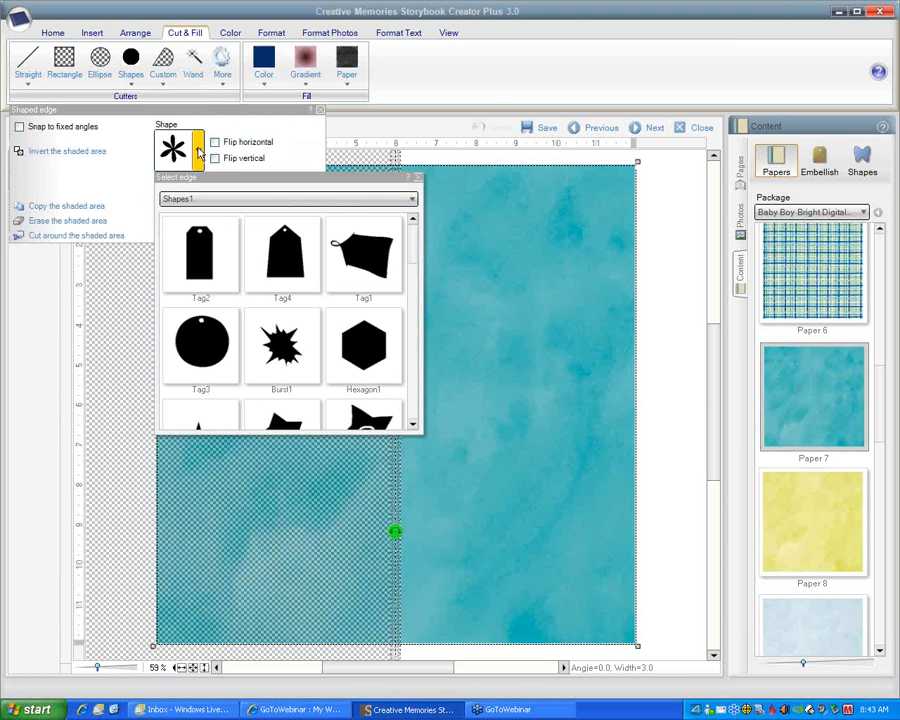
click(412, 202)
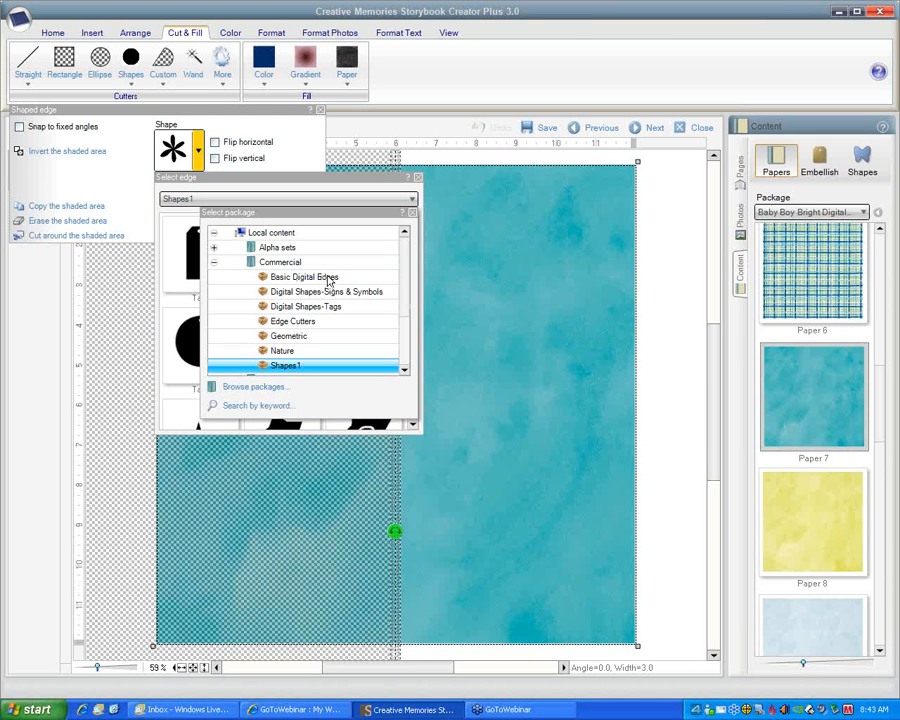
click(328, 281)
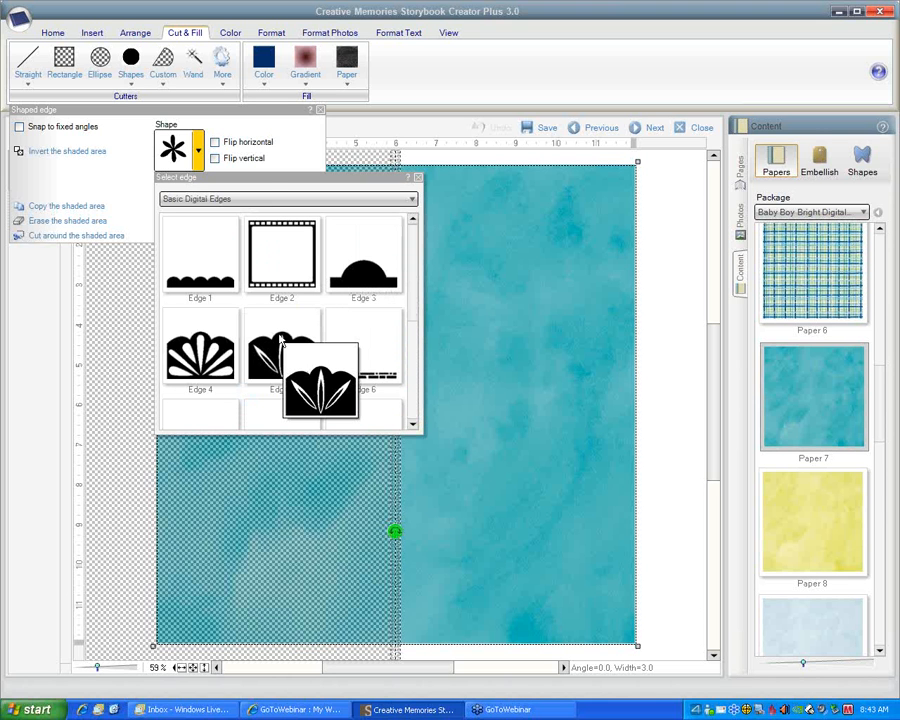
click(209, 363)
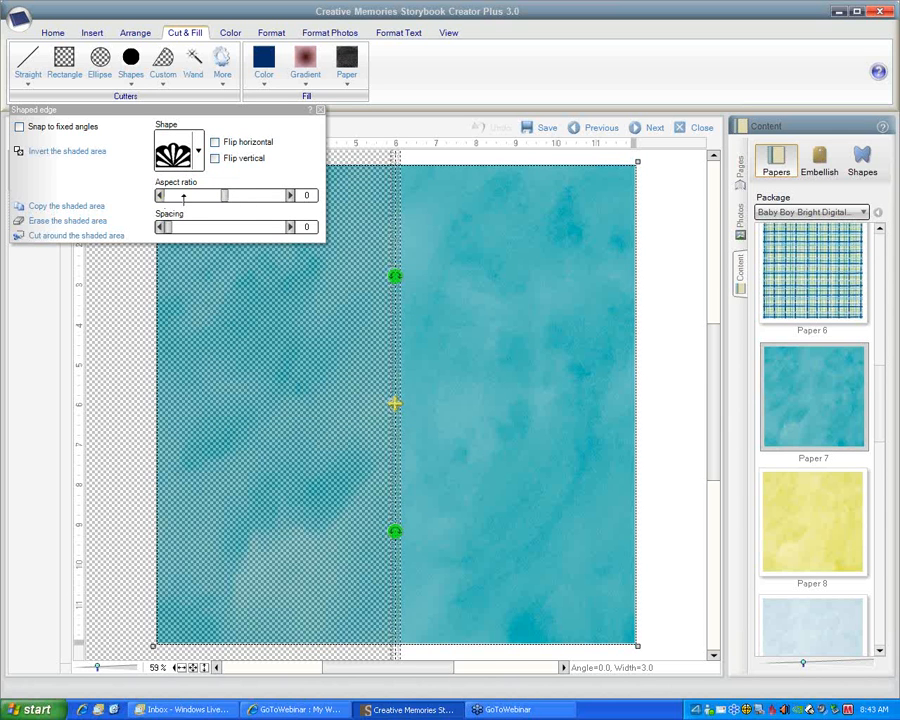
Set the shaped edge's aspect ratio to -1.9, its width to about 11.6 and its spacing to 0.06
mouse_move(226, 196)
mouse_down()
mouse_move(236, 196)
mouse_move(216, 198)
mouse_up()
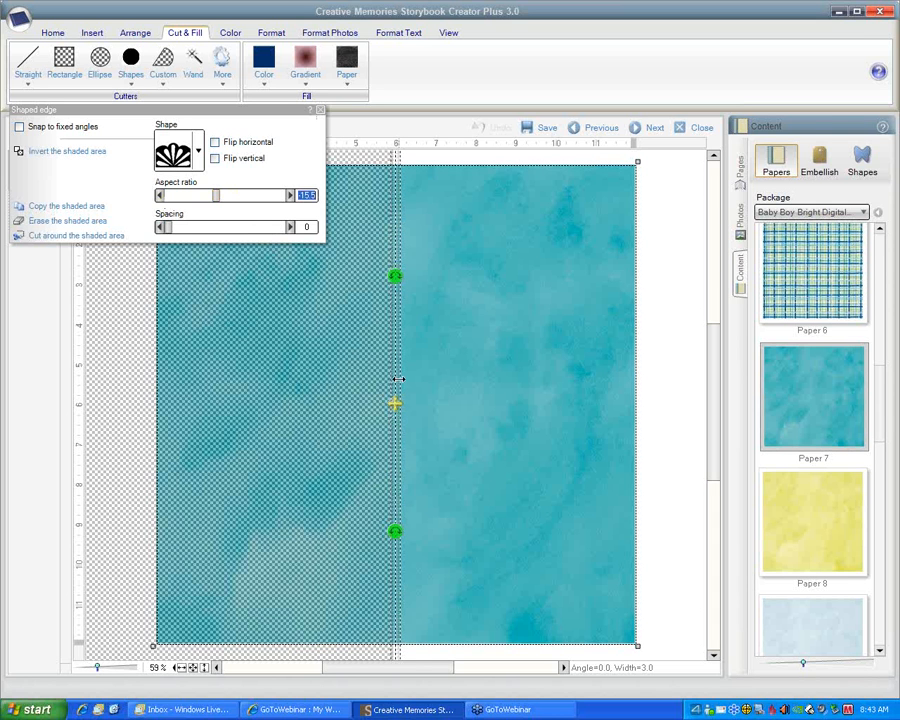
drag(399, 379, 398, 379)
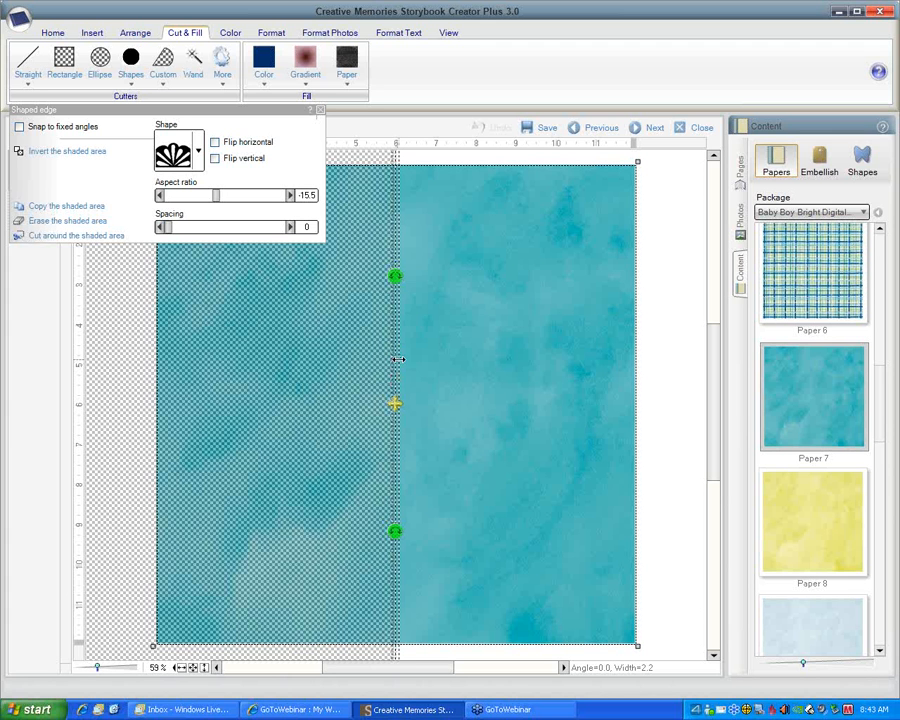
drag(398, 359, 413, 361)
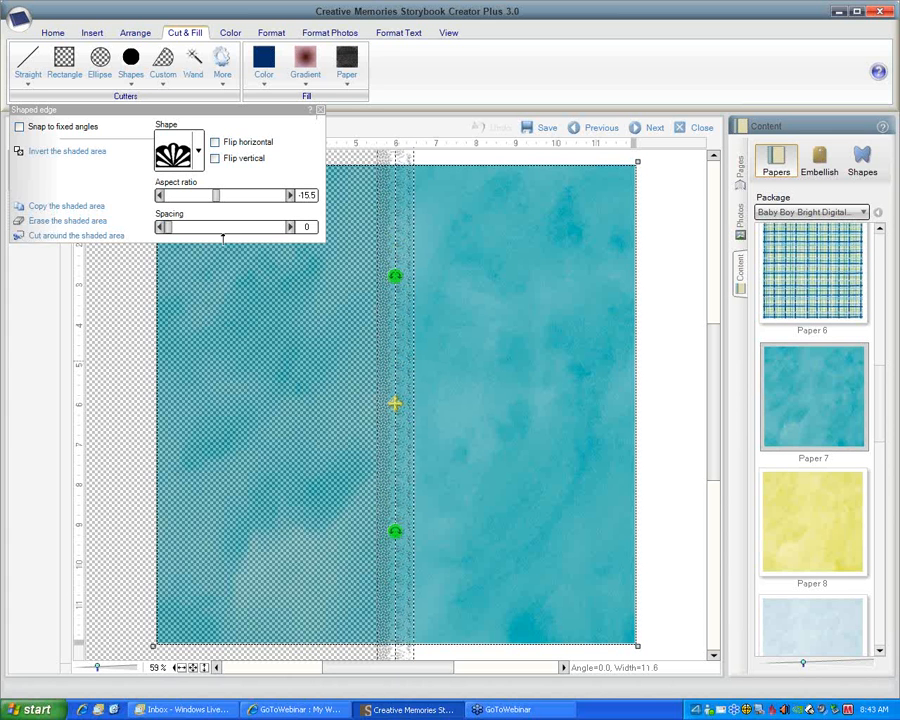
mouse_move(217, 197)
mouse_down()
mouse_move(196, 202)
mouse_move(226, 207)
mouse_up()
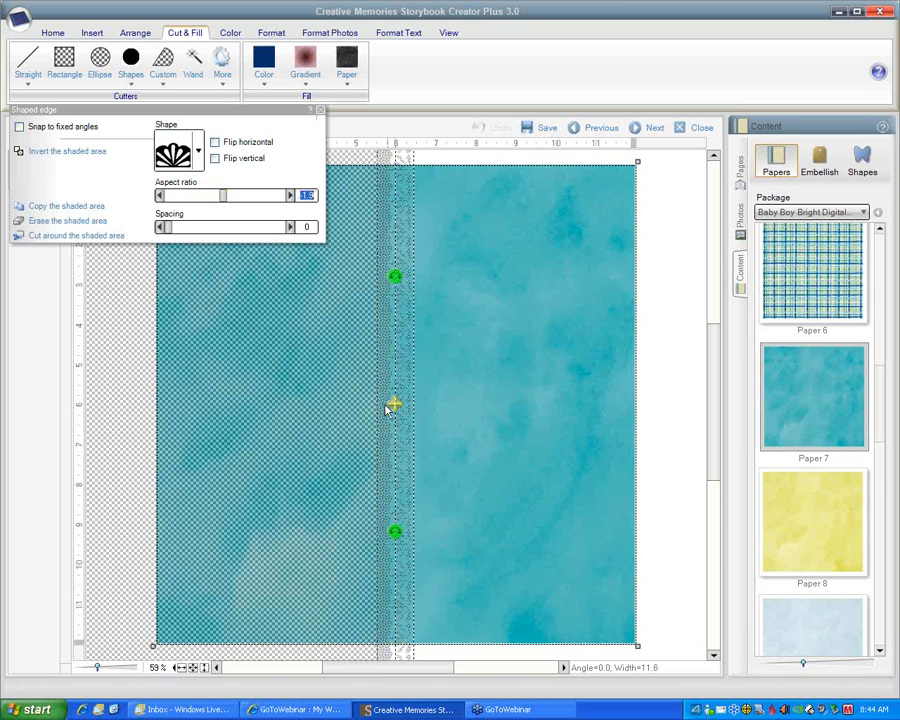
click(167, 229)
mouse_move(168, 230)
mouse_down()
mouse_move(182, 233)
mouse_move(165, 228)
mouse_up()
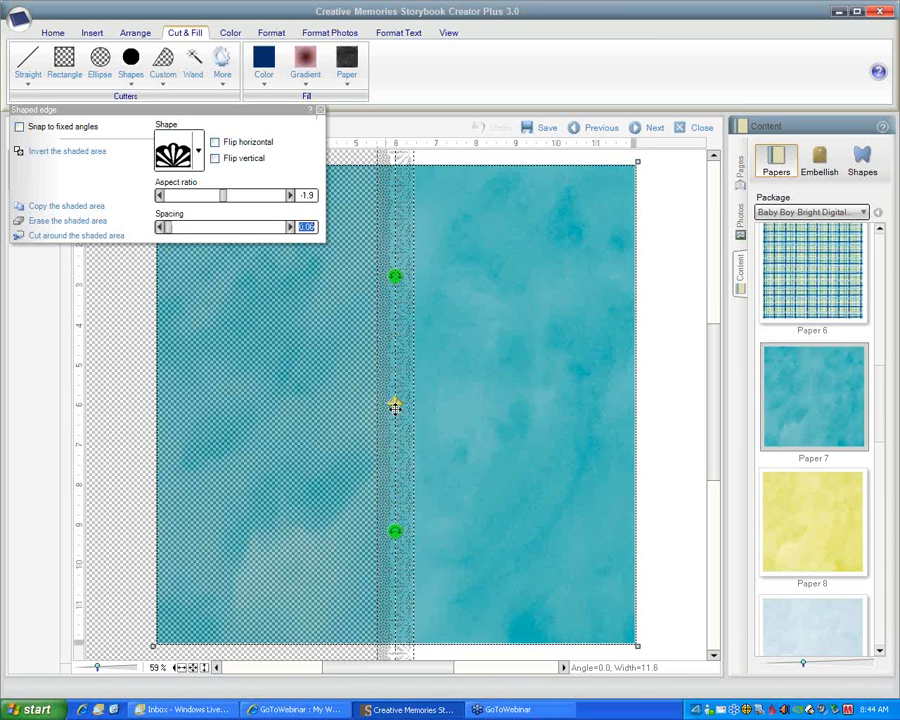
Copy the shaded area with the fan edge placed near the paper's right side, and realign the copy with the page
drag(395, 404, 618, 404)
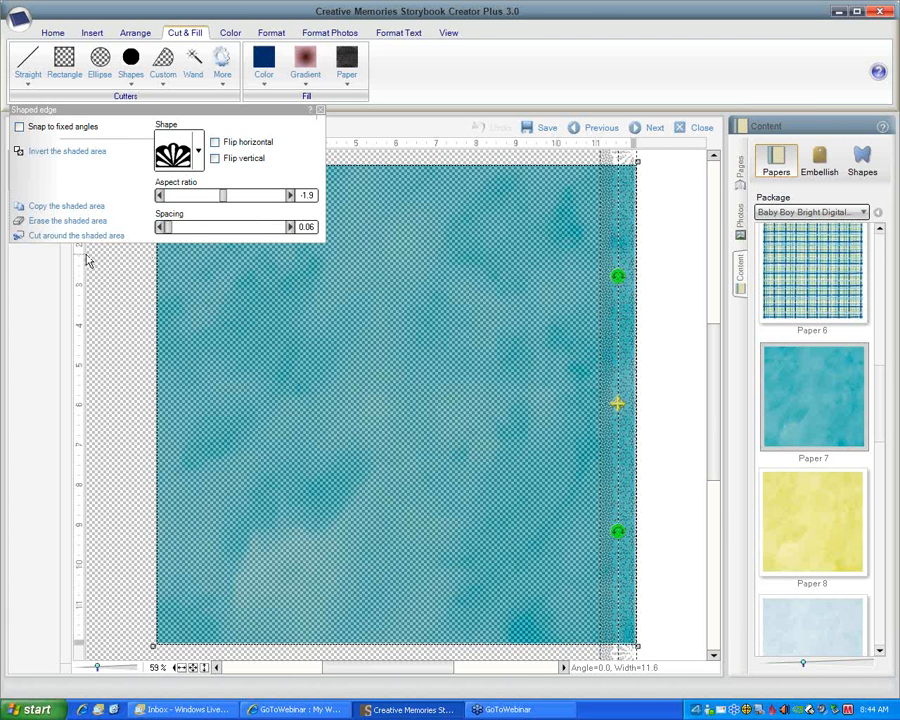
click(60, 207)
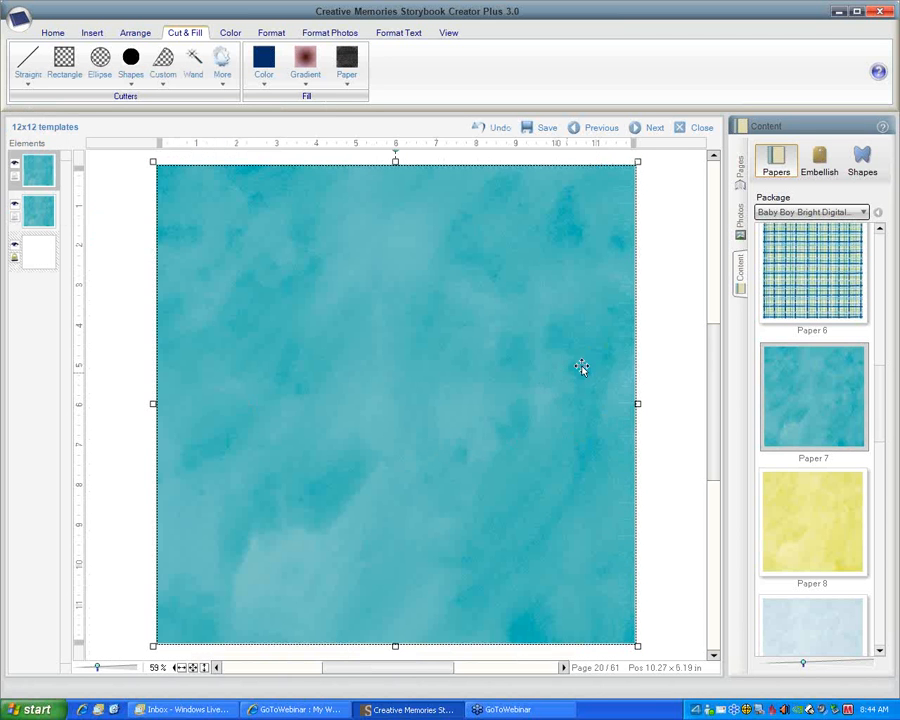
drag(580, 372, 558, 378)
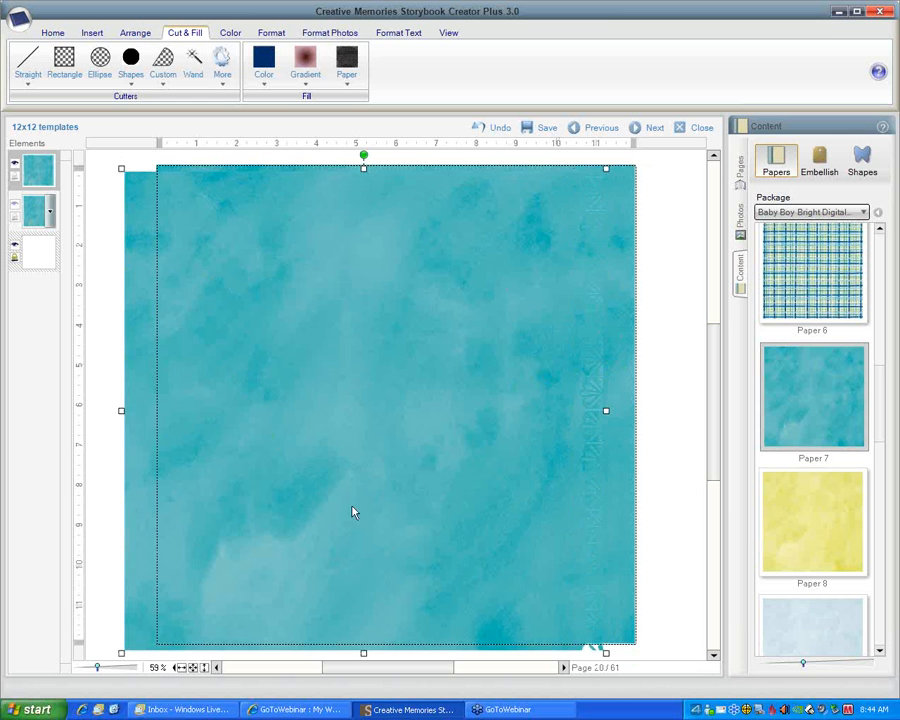
drag(592, 360, 621, 374)
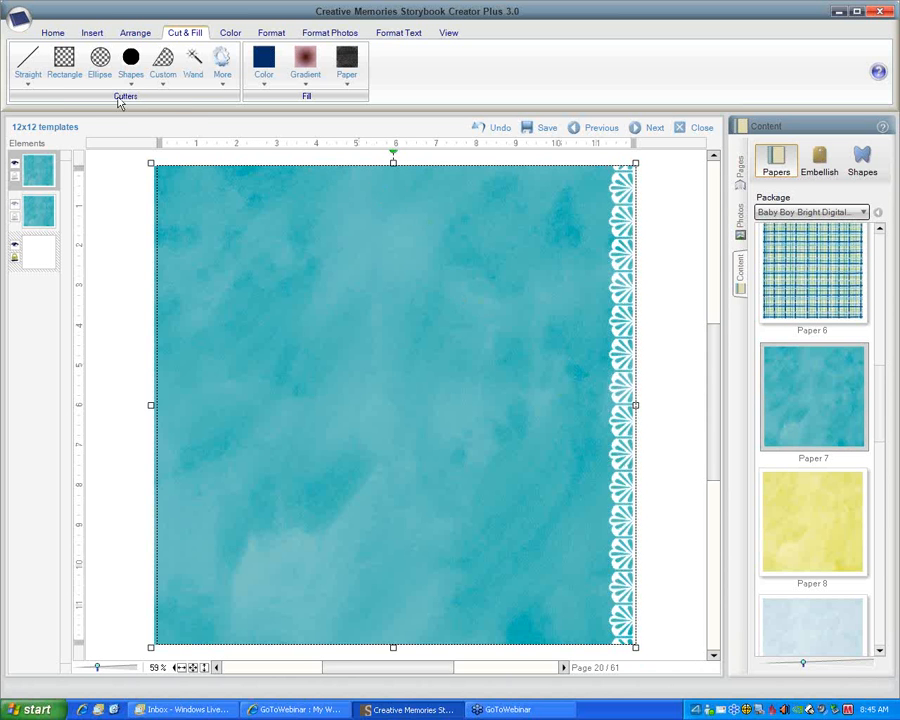
Start another shaped edge cut on the paper copy using BracketLeft from the Digital Shapes-Signs & Symbols package
click(29, 86)
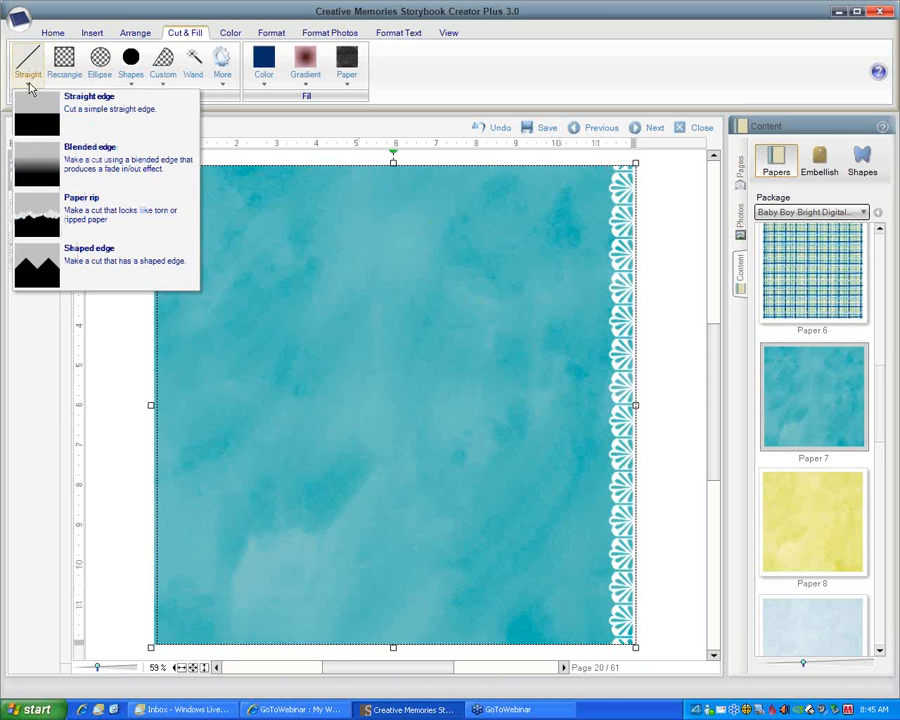
click(86, 278)
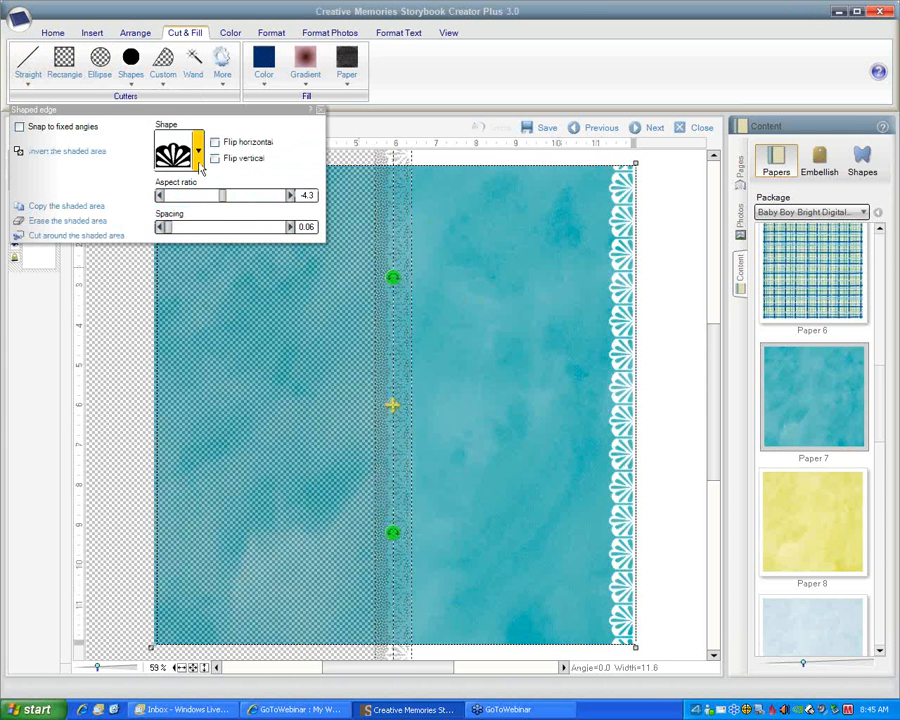
click(198, 152)
click(414, 202)
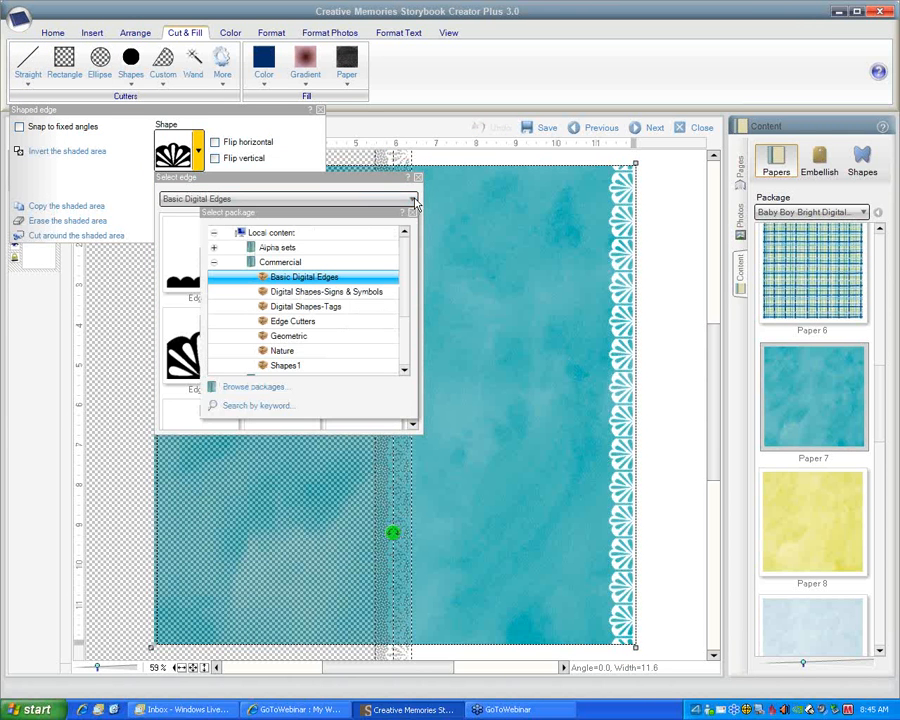
click(336, 292)
mouse_move(415, 250)
mouse_down()
mouse_move(406, 316)
mouse_move(408, 246)
mouse_up()
click(362, 302)
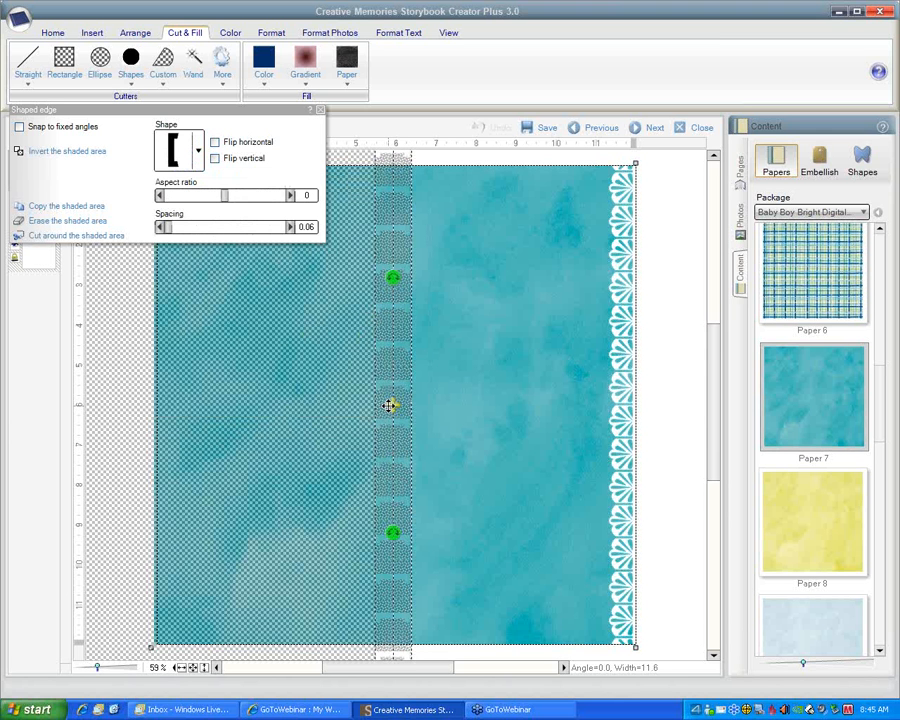
Cut around the shaded area with the bracket edge just inside the fan border, and shift the large paper piece left
drag(393, 403, 581, 378)
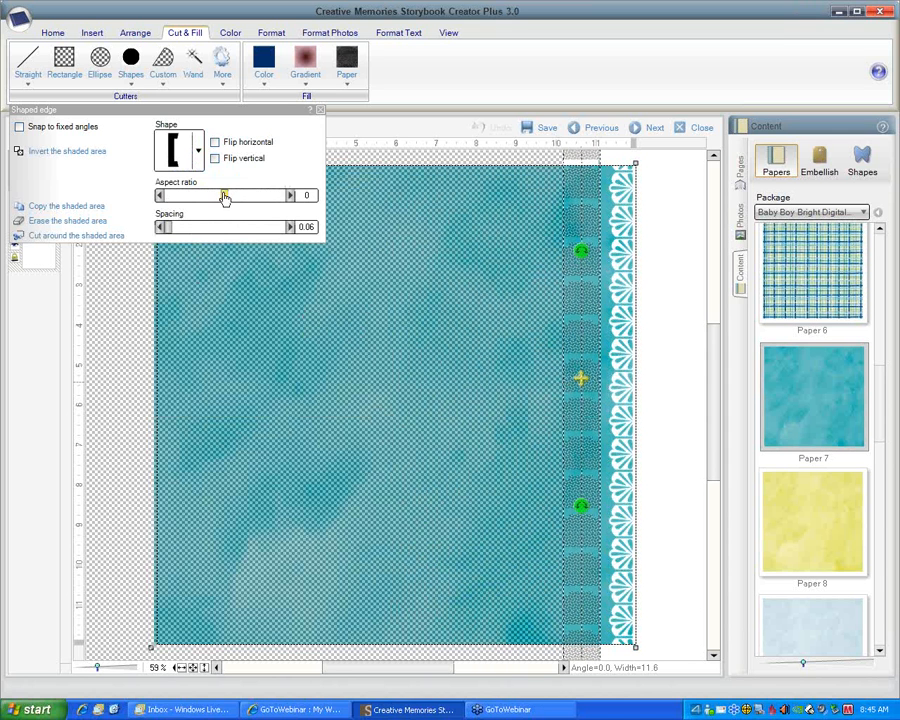
click(78, 236)
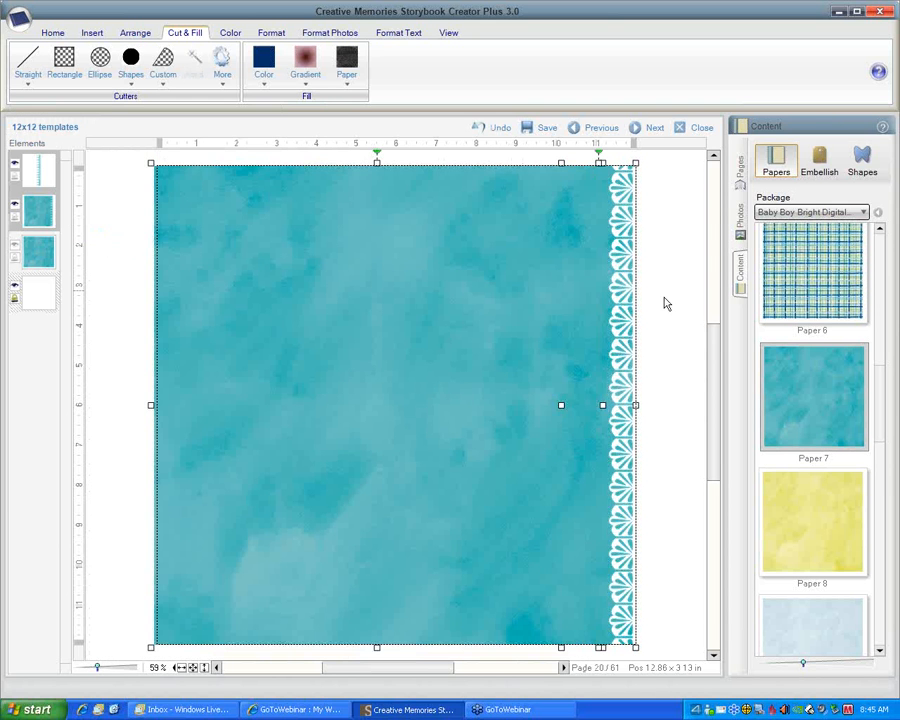
drag(486, 318, 438, 318)
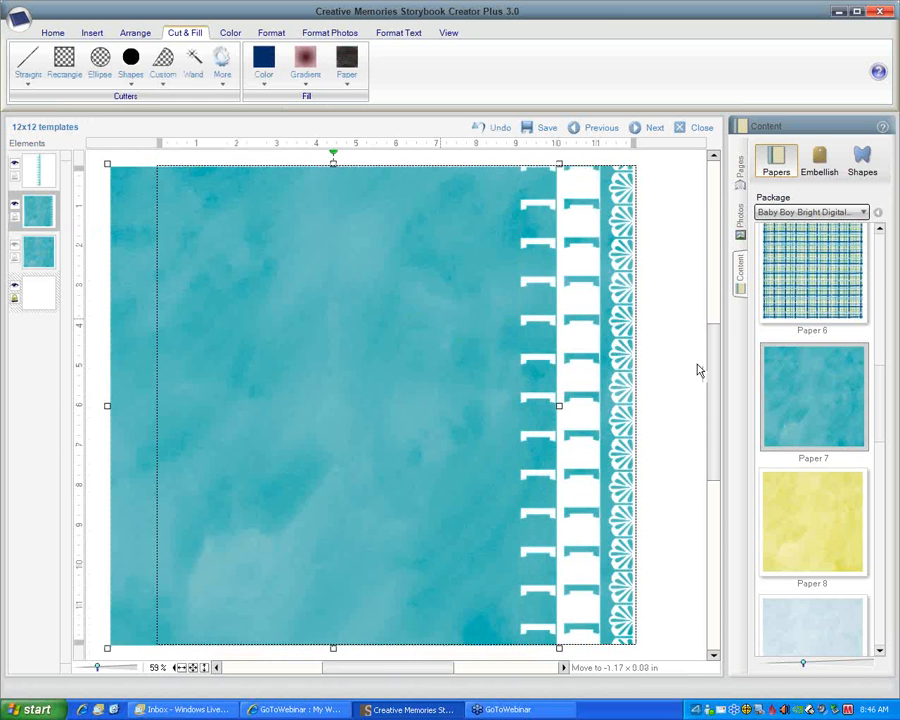
Separate the brackets from the fan border with a vertical straight cut between them, cutting around the shaded area
click(579, 435)
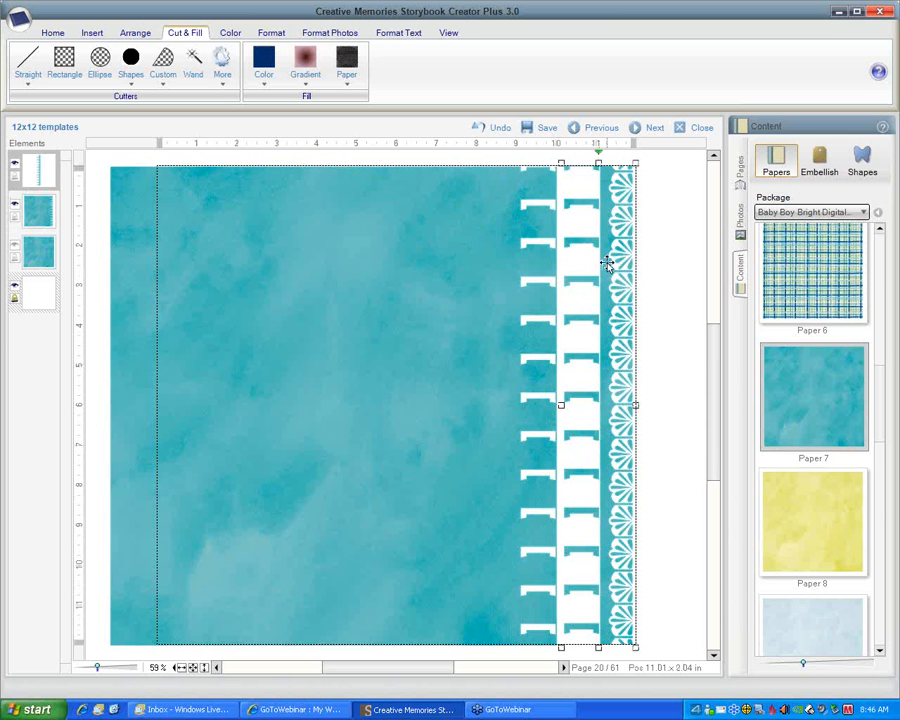
click(28, 66)
click(66, 116)
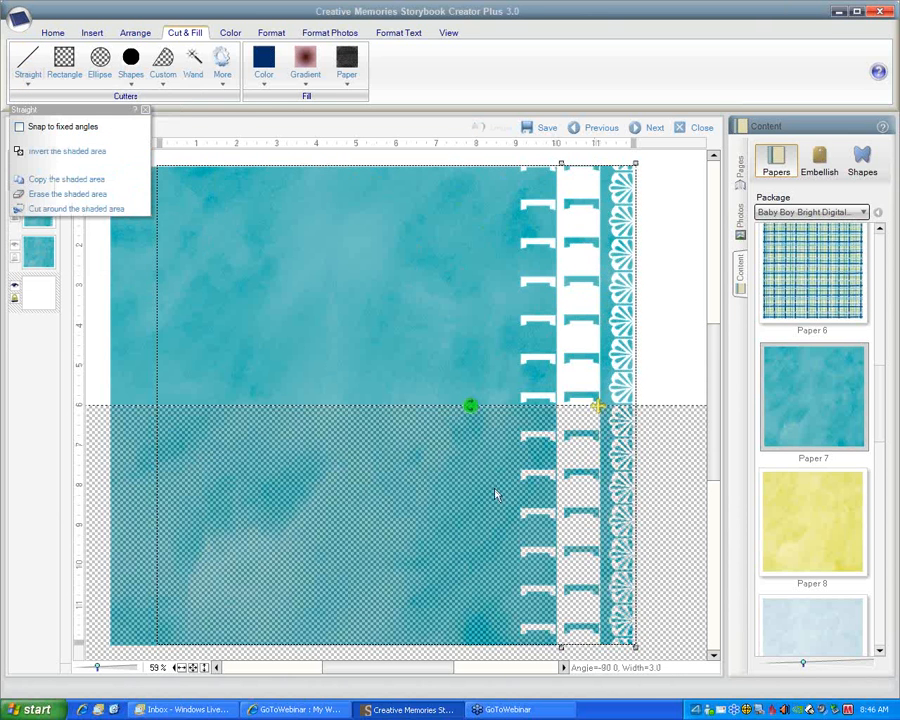
drag(470, 406, 531, 297)
drag(575, 343, 601, 226)
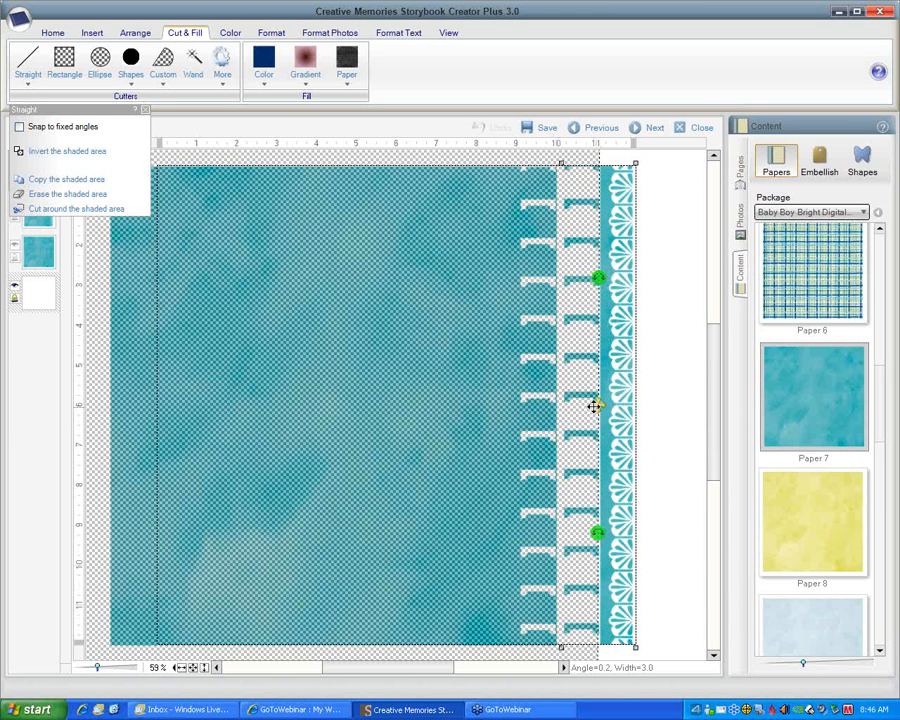
drag(596, 405, 601, 403)
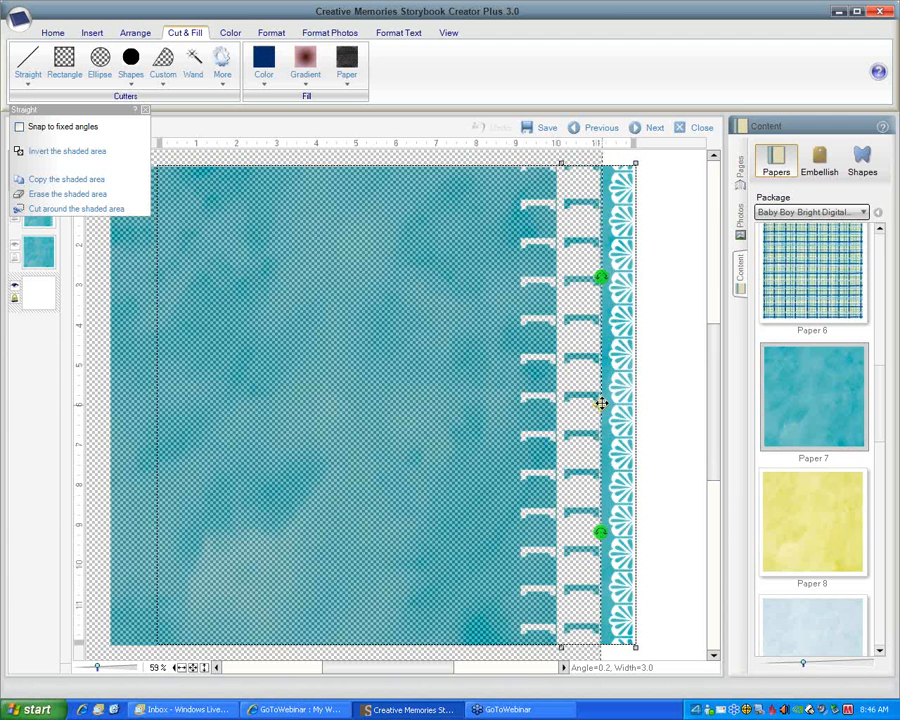
click(66, 209)
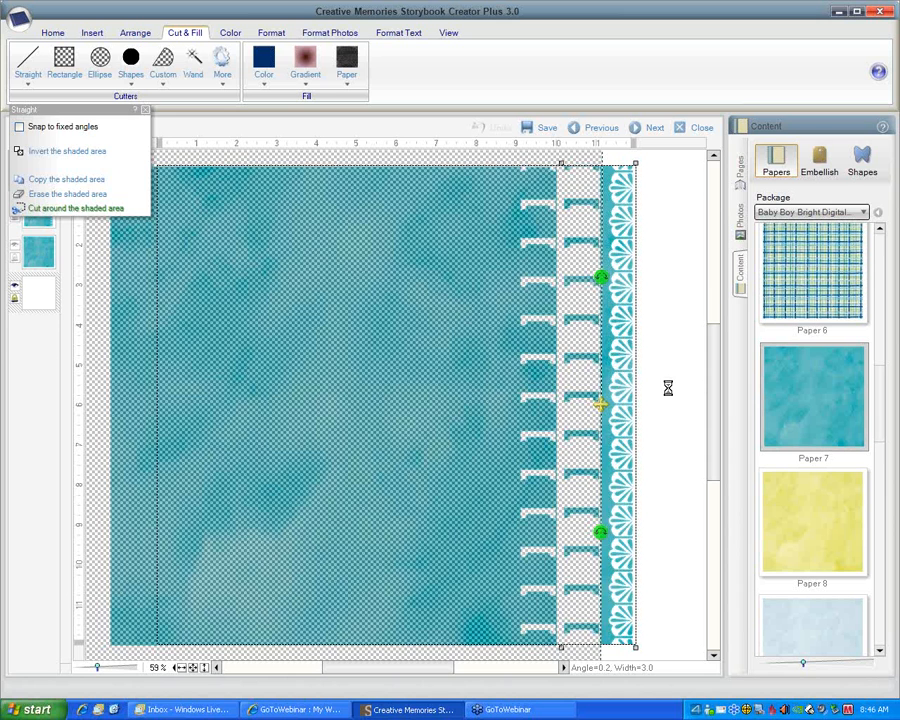
click(670, 394)
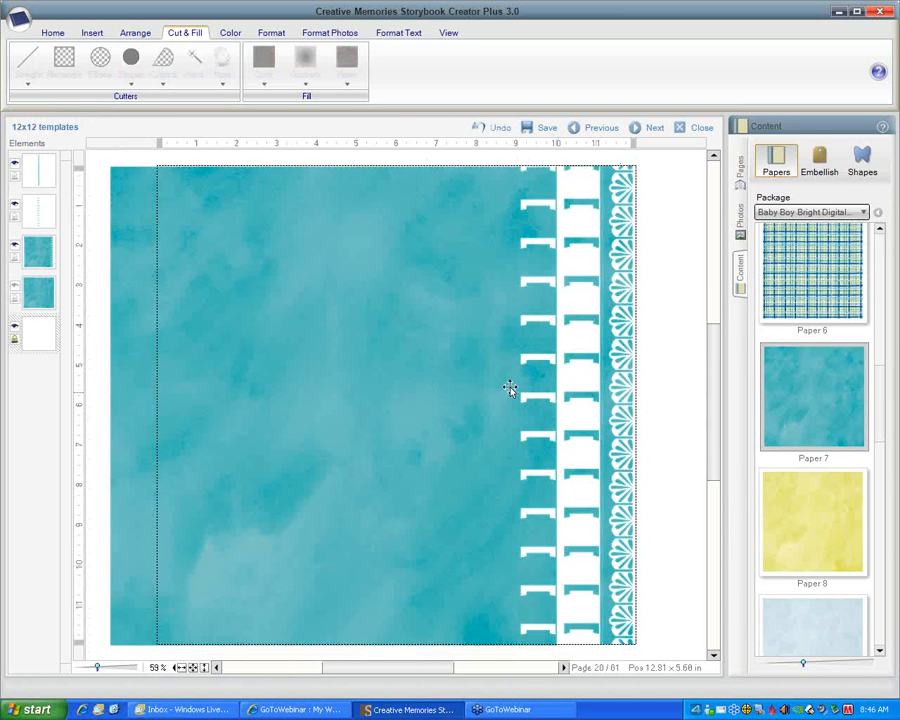
Fill the bracket strip with solid dark blue, and nudge the fan border and bracket strip slightly right
click(583, 320)
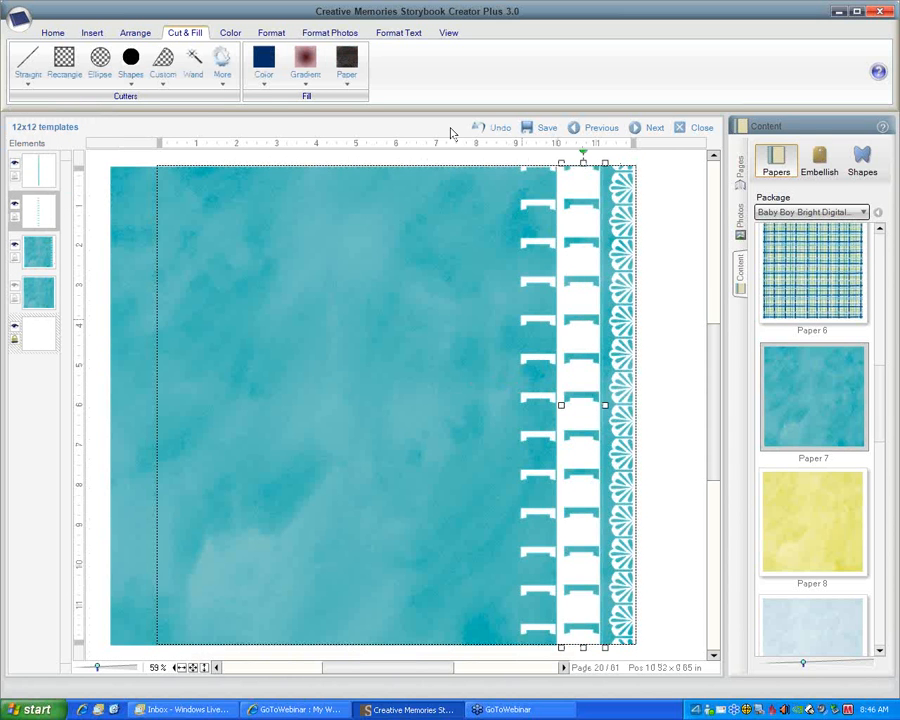
click(257, 68)
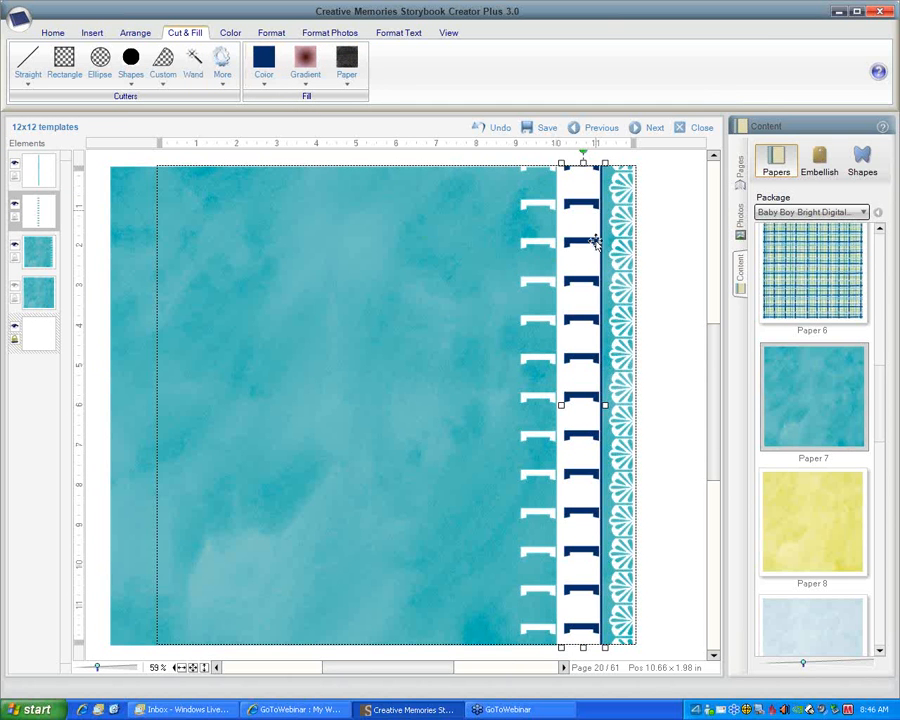
drag(621, 263, 635, 260)
drag(583, 284, 589, 283)
Start a shaped edge cut on the large teal paper using the scalloped oval tag shape from the Digital Shapes-Tags package
click(487, 273)
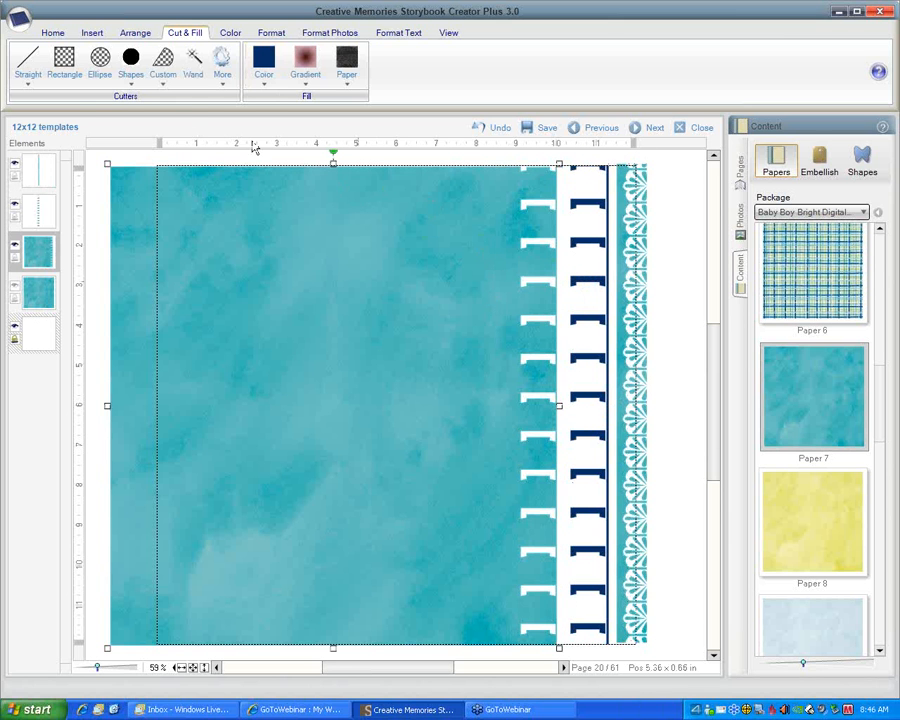
click(29, 80)
click(116, 262)
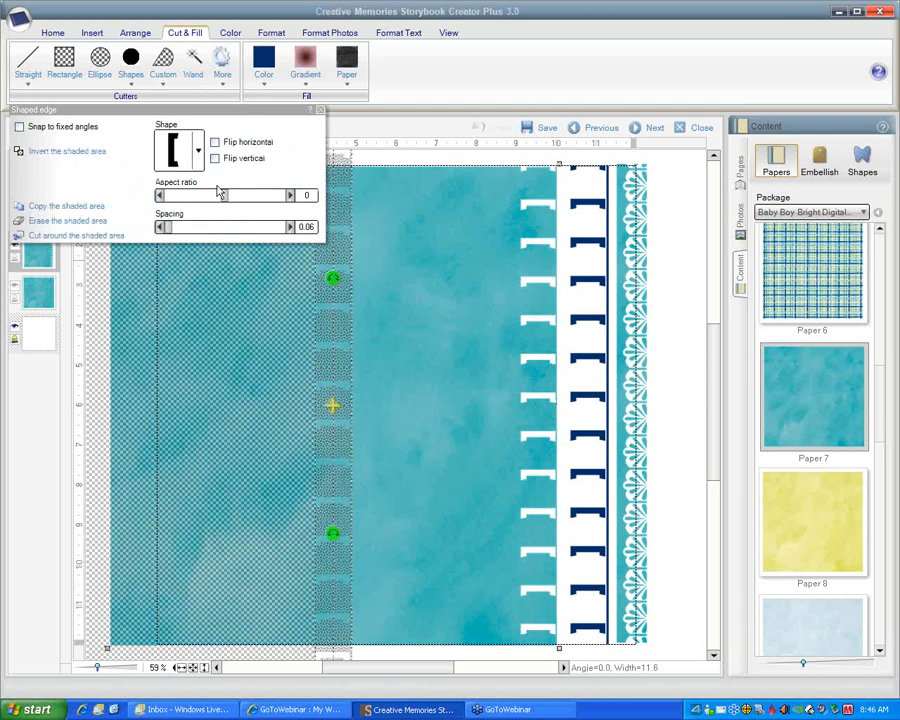
click(198, 151)
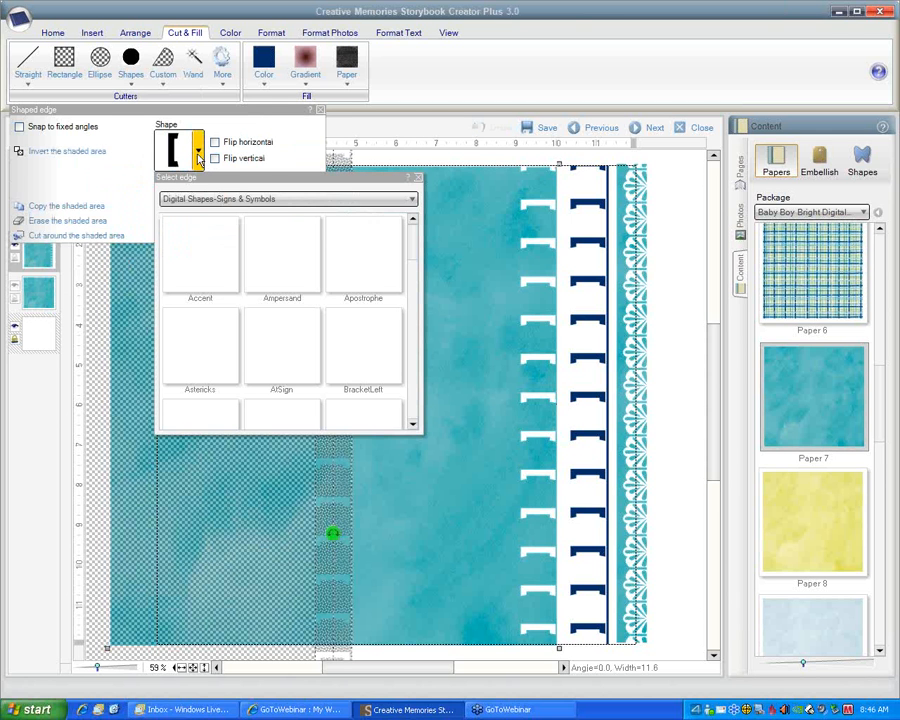
click(412, 201)
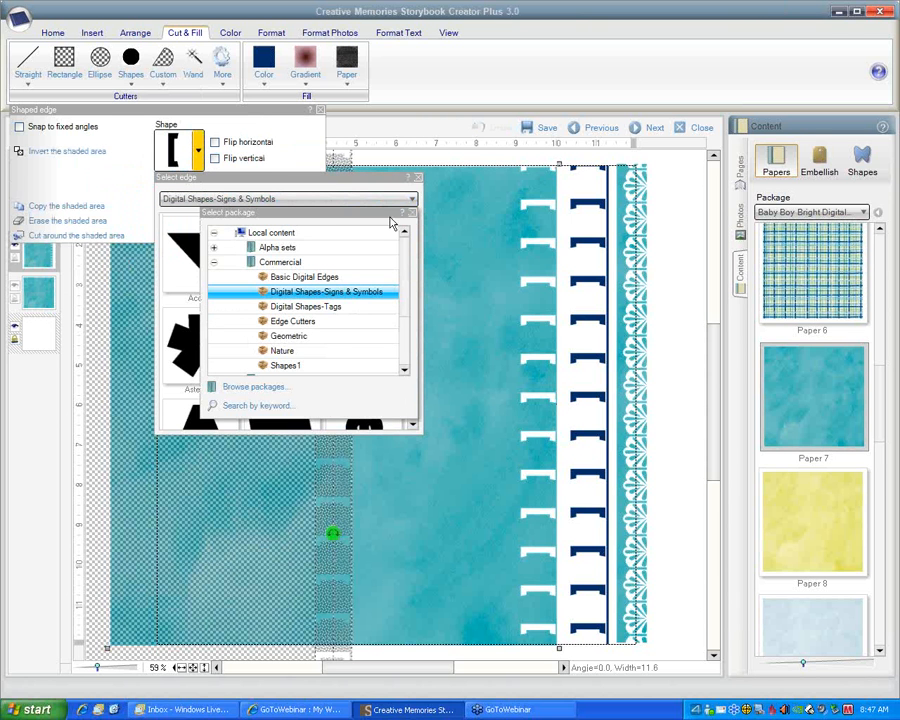
click(317, 307)
drag(348, 266, 405, 266)
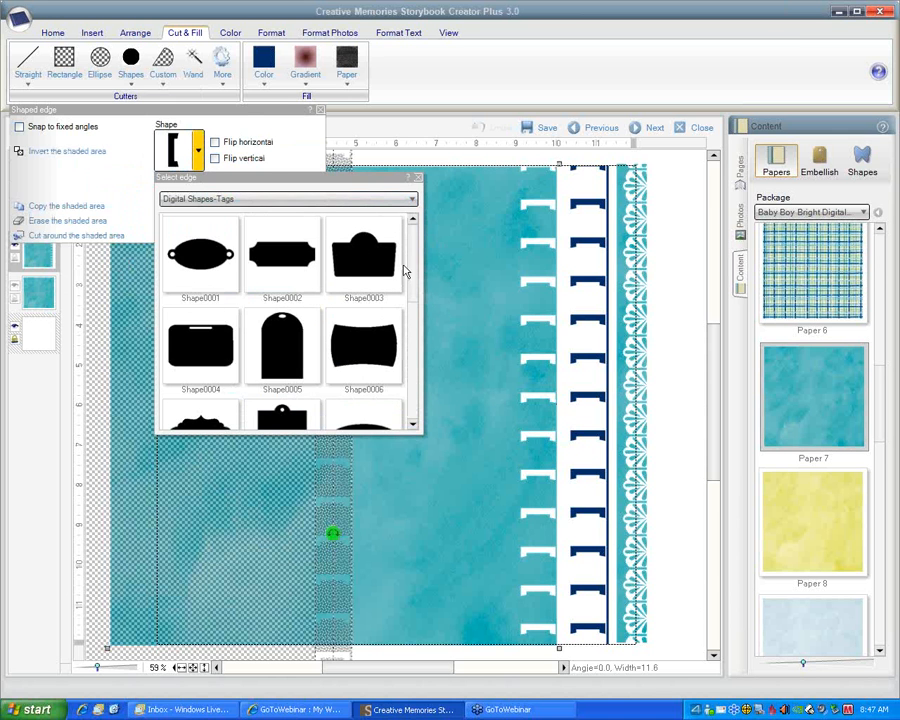
scroll(415, 267, down, 2)
click(205, 326)
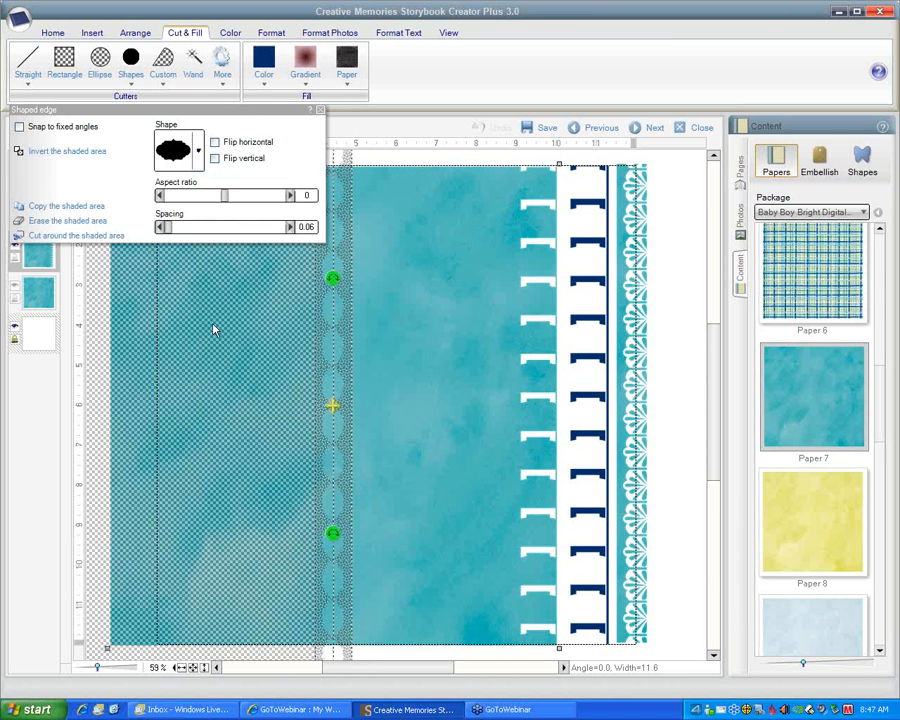
Position the tag edge just beside the white bracket cut-outs in the teal paper, and set its aspect ratio to 1.9
drag(332, 405, 489, 376)
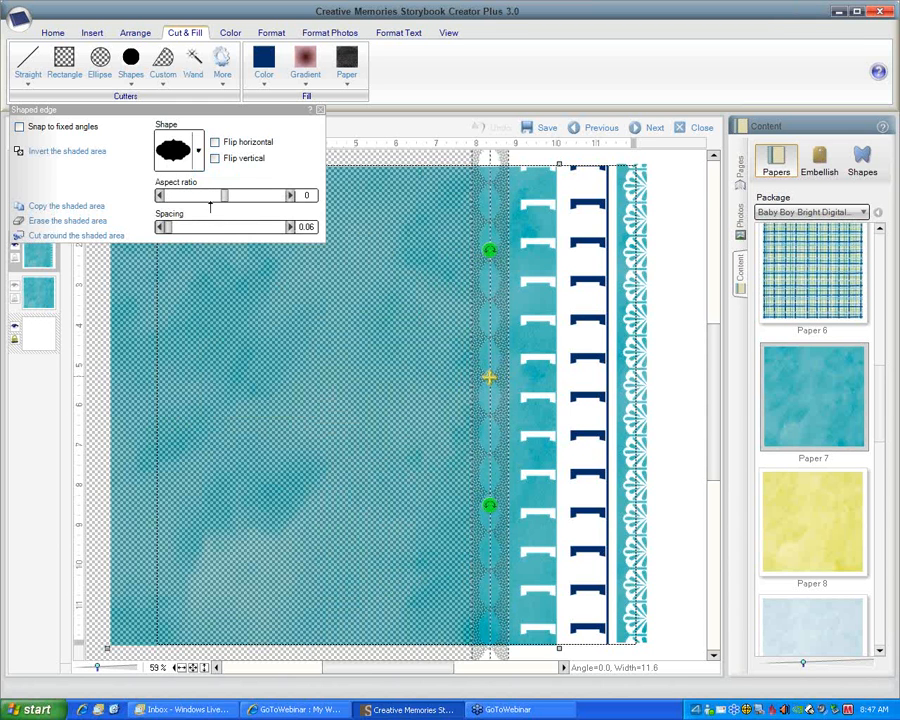
drag(221, 195, 228, 196)
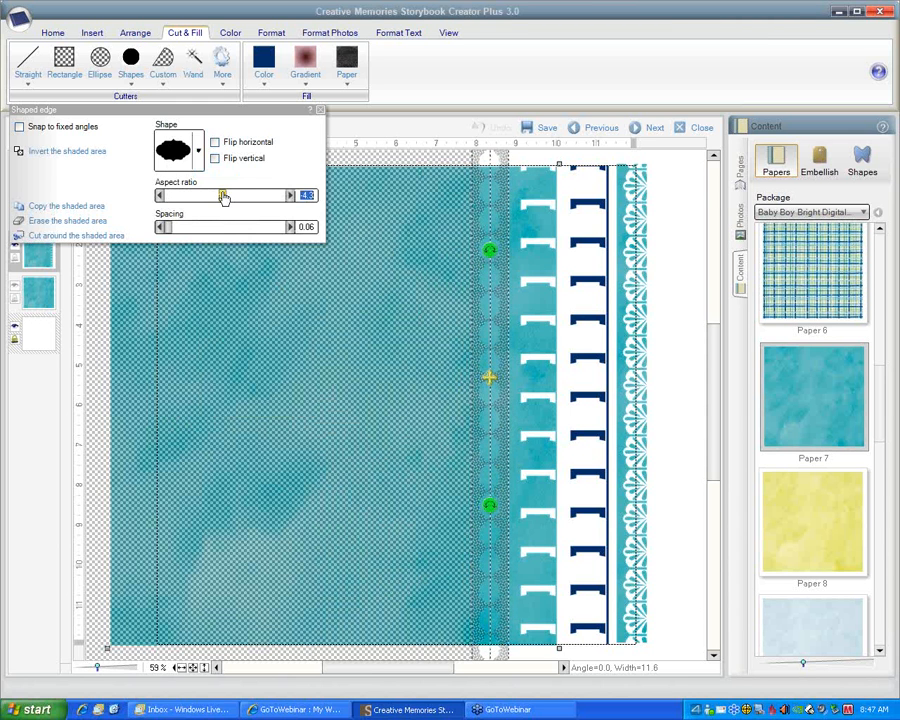
drag(229, 197, 227, 197)
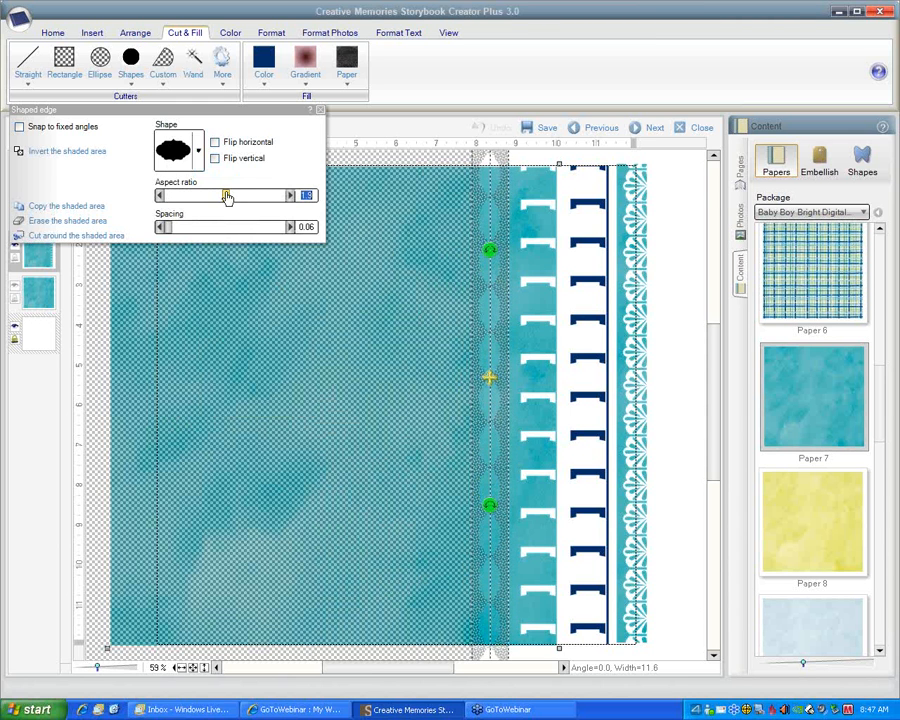
Cut around the shaded area with the tag edge, and shift the large paper piece left away from the new strip
click(76, 235)
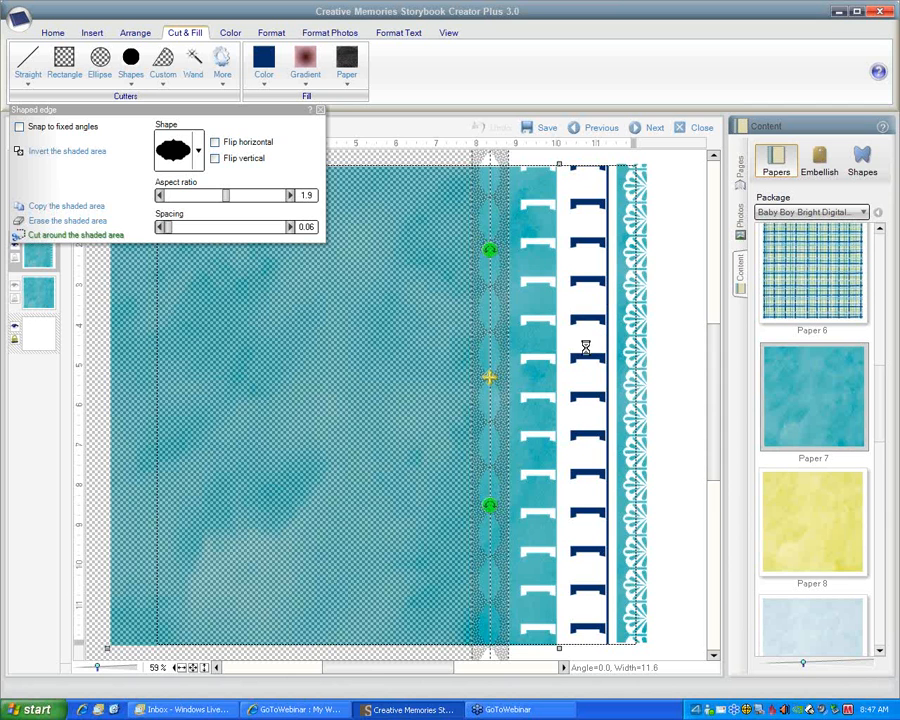
click(652, 286)
click(371, 253)
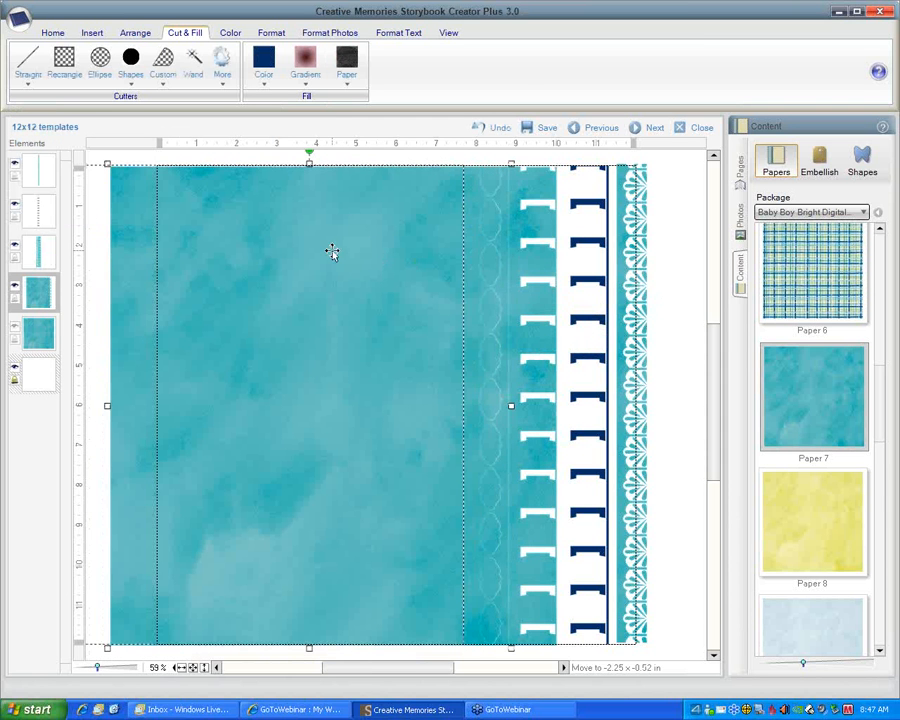
drag(581, 240, 481, 366)
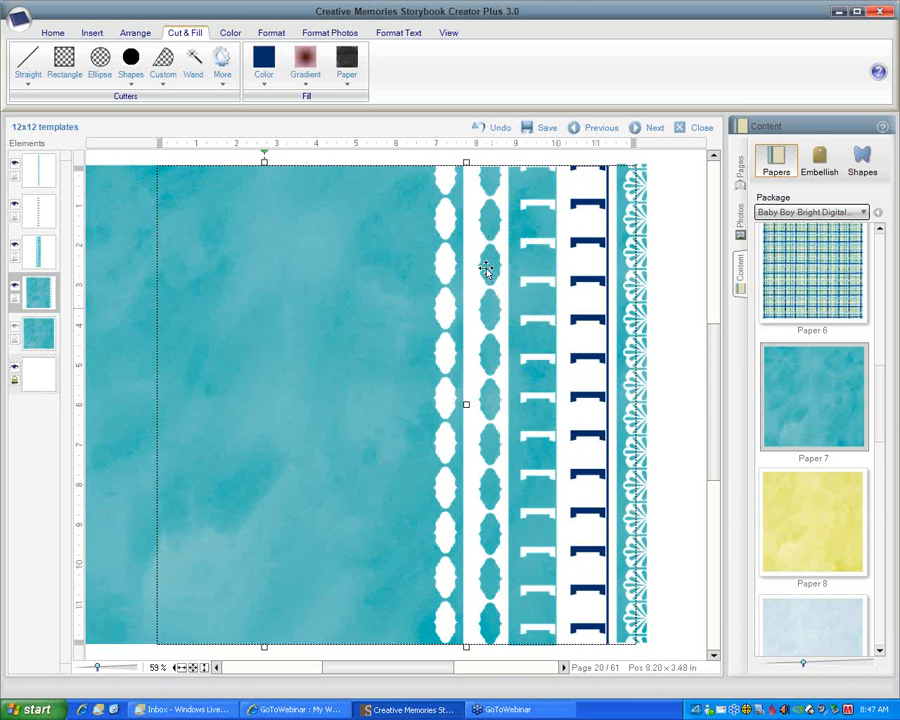
Fill the strip with tag and bracket edges with the pink-brown gradient, and nudge the large teal paper right towards it
click(490, 230)
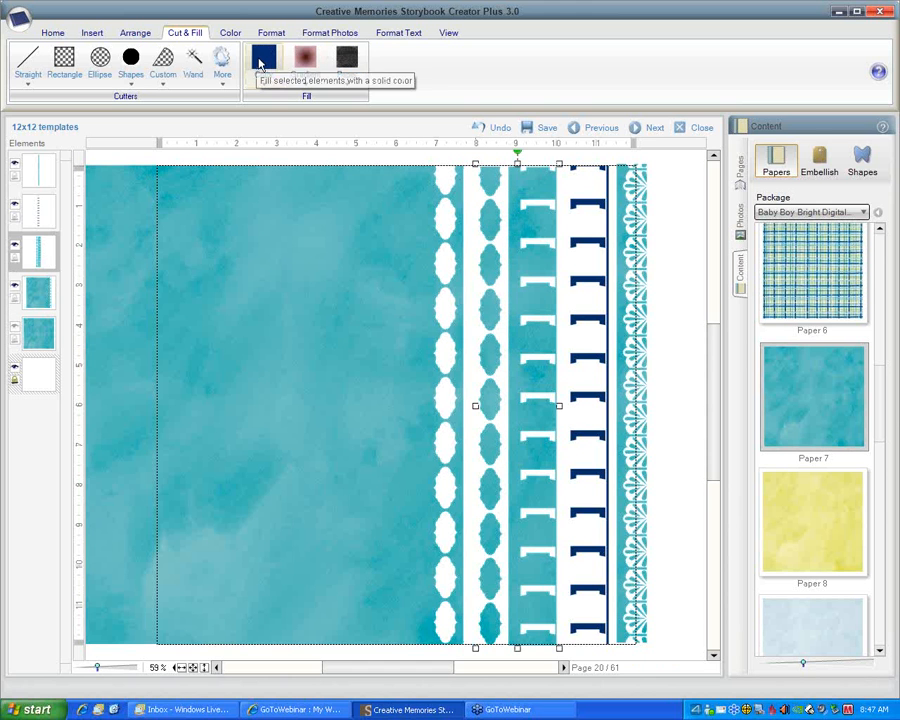
click(305, 62)
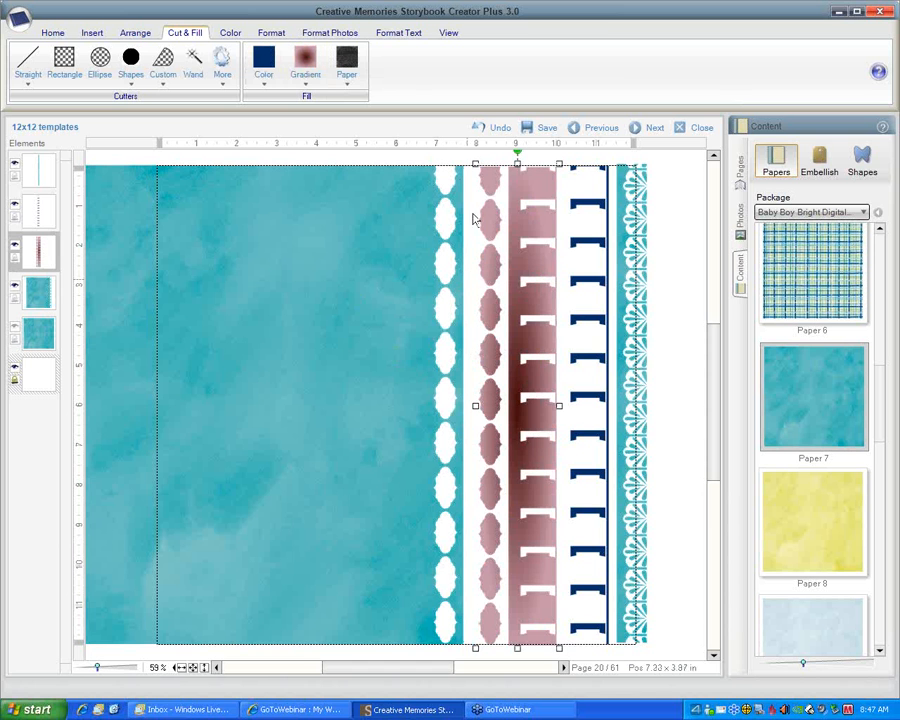
click(385, 260)
drag(385, 260, 397, 259)
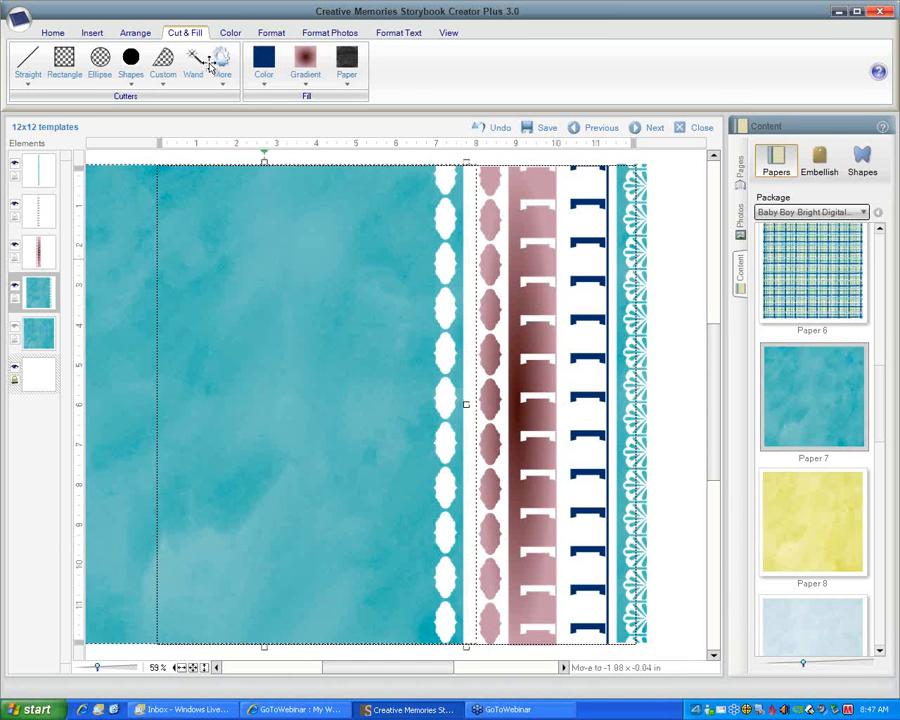
Start another shaped edge cut on the large teal paper using the five-pointed star shape from the Geometric package
click(28, 88)
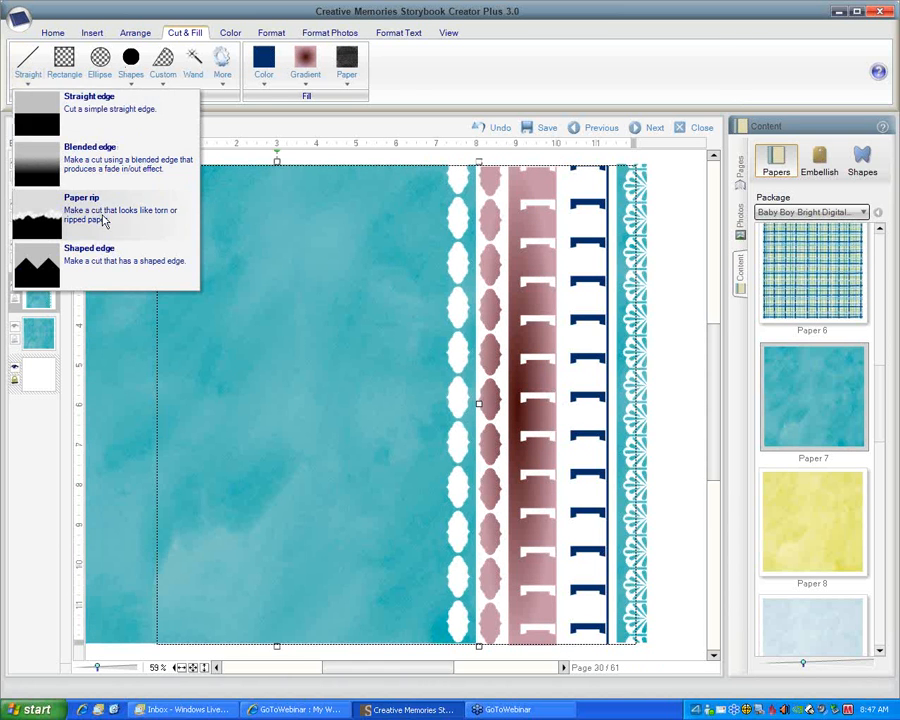
click(112, 257)
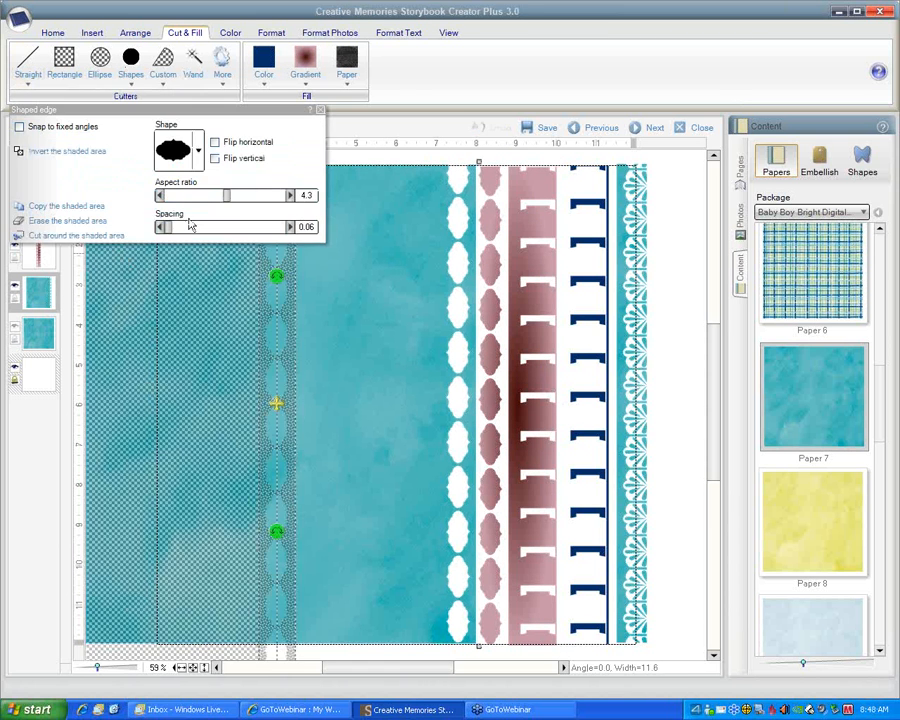
click(199, 150)
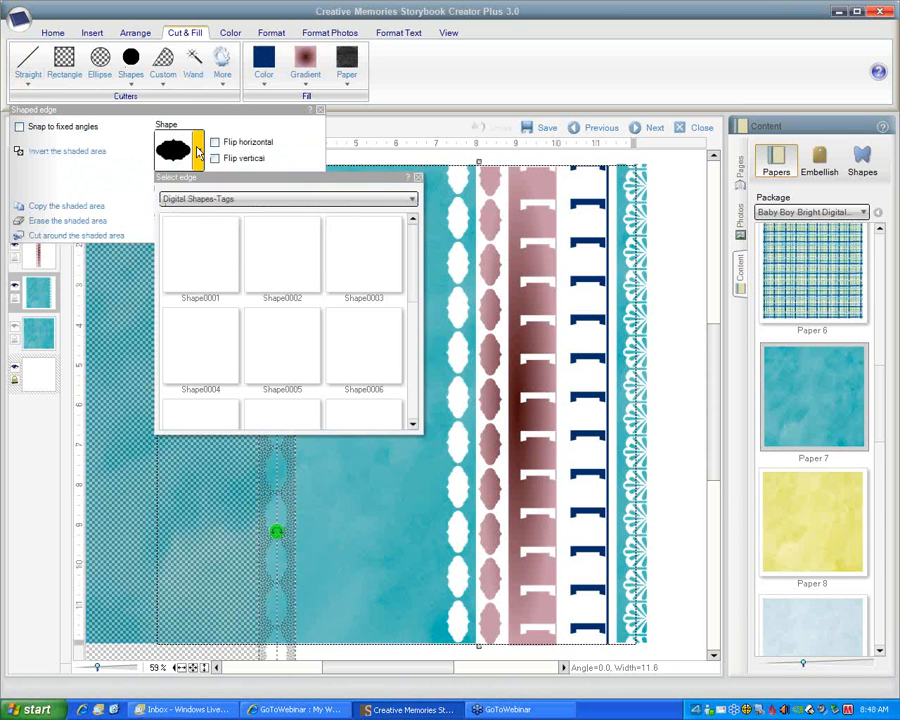
click(405, 199)
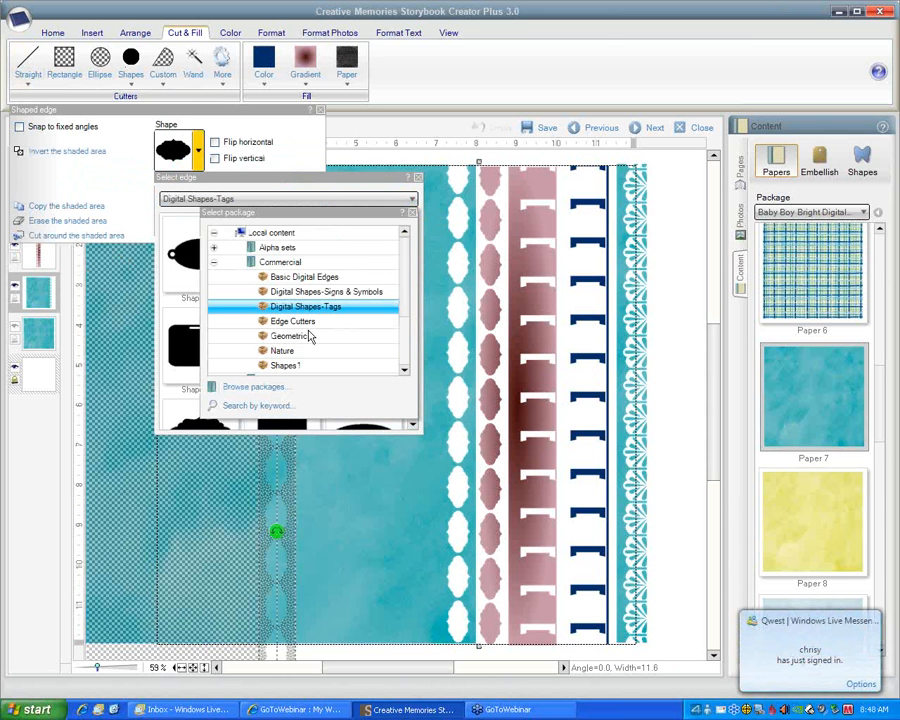
click(293, 321)
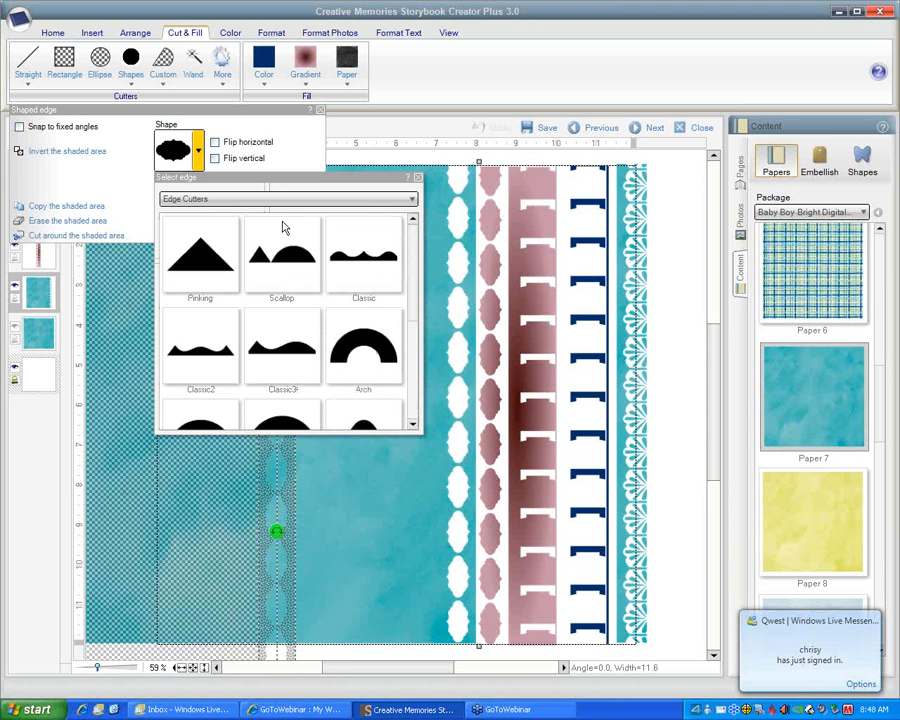
click(411, 203)
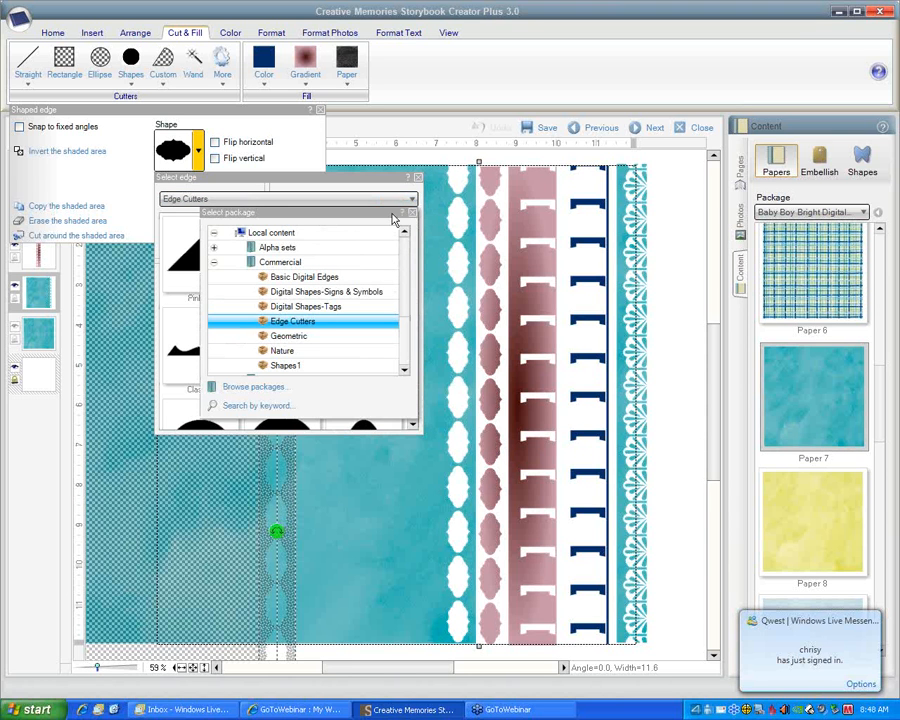
click(310, 341)
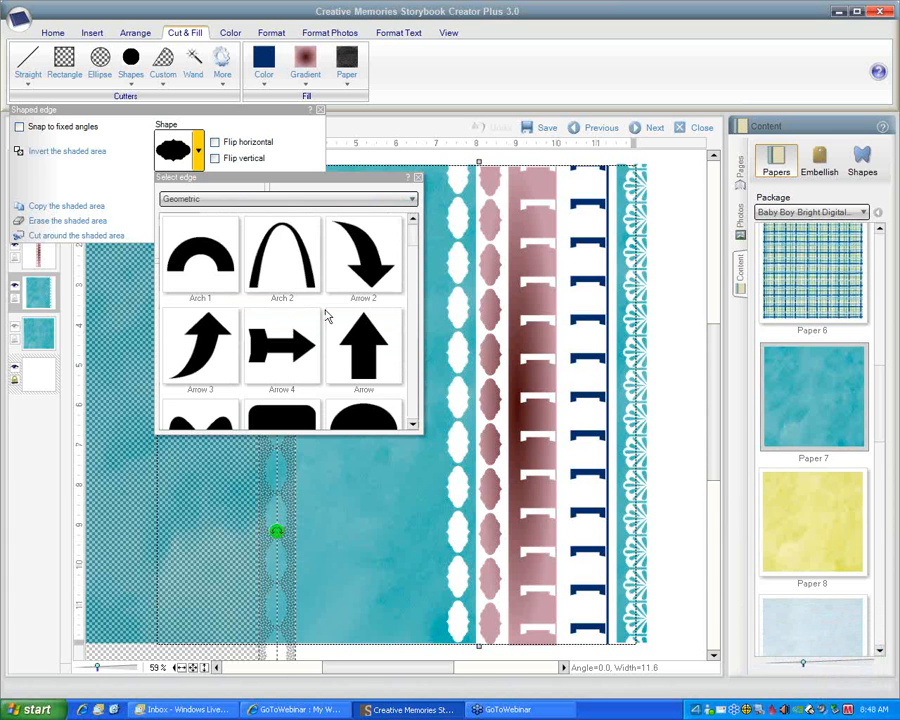
mouse_move(402, 246)
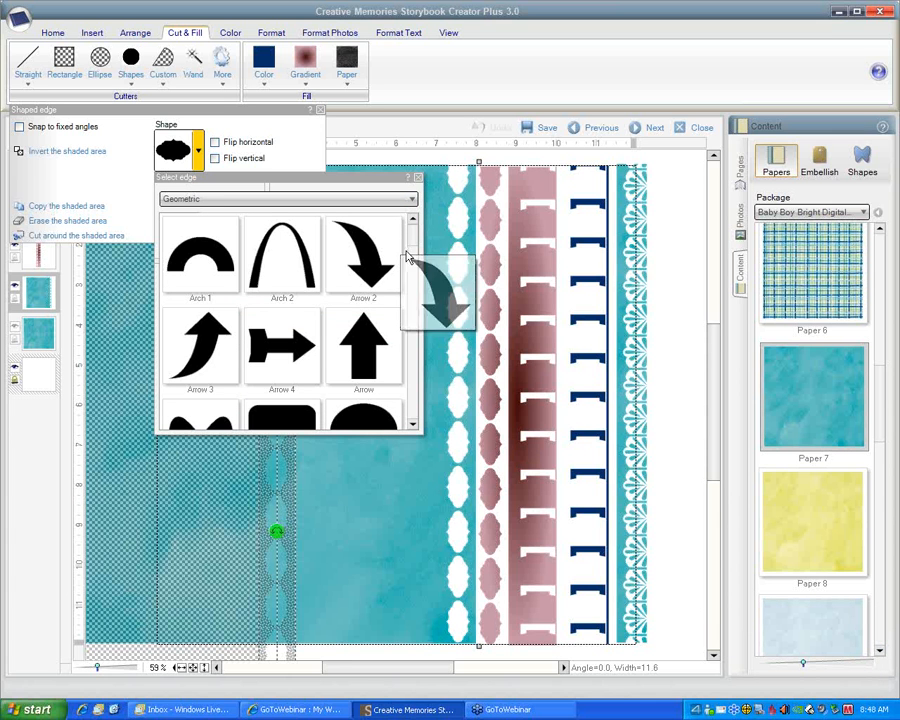
scroll(412, 245, down, 3)
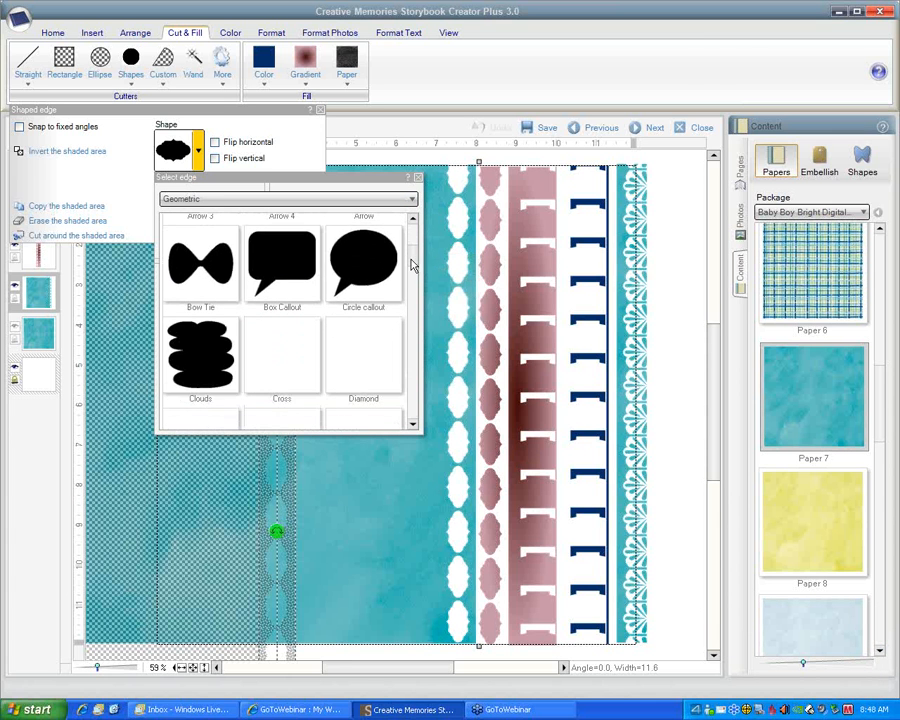
scroll(412, 265, down, 3)
drag(408, 291, 398, 382)
drag(203, 337, 212, 341)
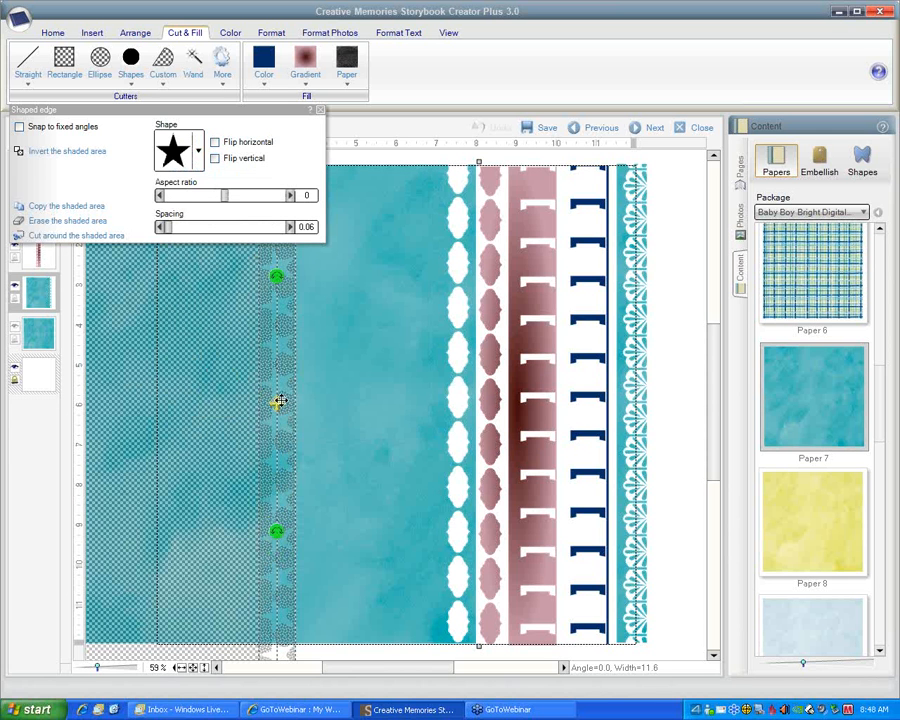
Cut the teal paper along a star edge left of the oval cut-outs, keeping only the strip, and nudge it left
drag(276, 401, 407, 383)
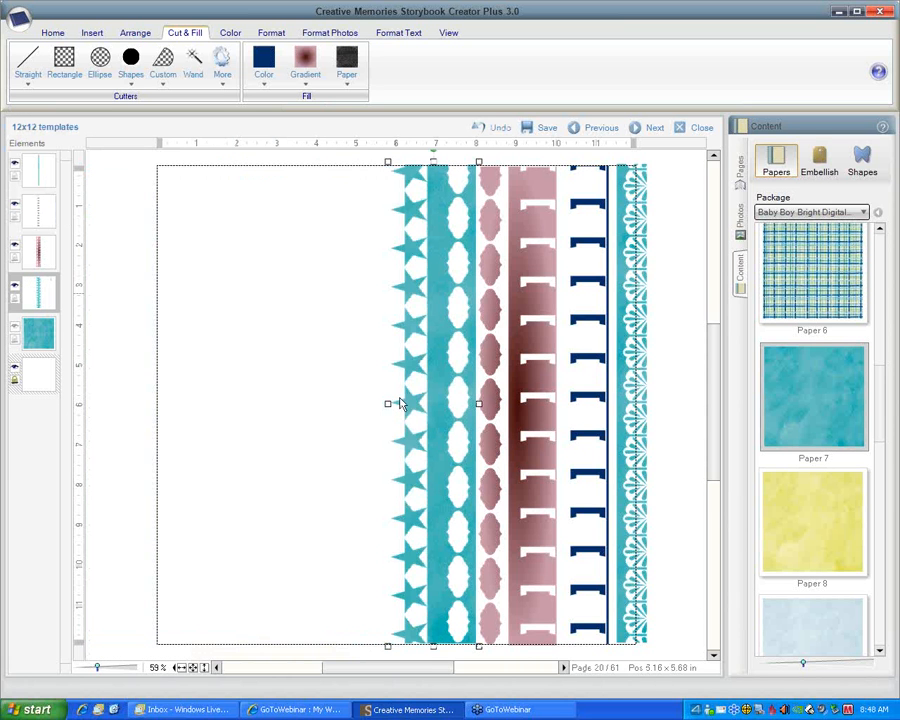
drag(406, 366, 391, 368)
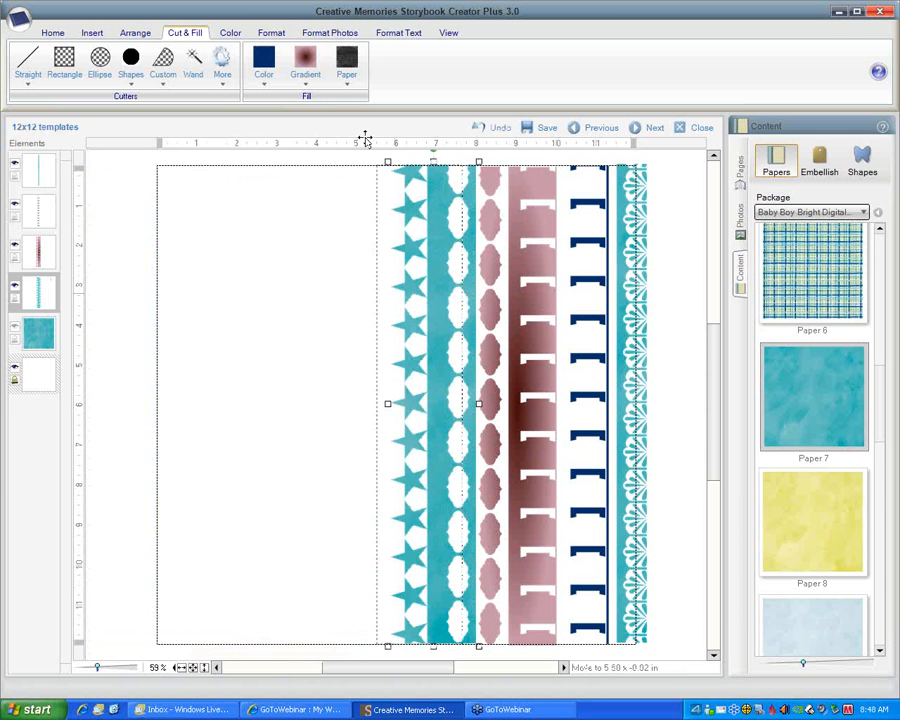
Separate the stars from the strip with oval cut-outs by a vertical straight cut between them, cutting around the shaded area
click(32, 75)
click(86, 108)
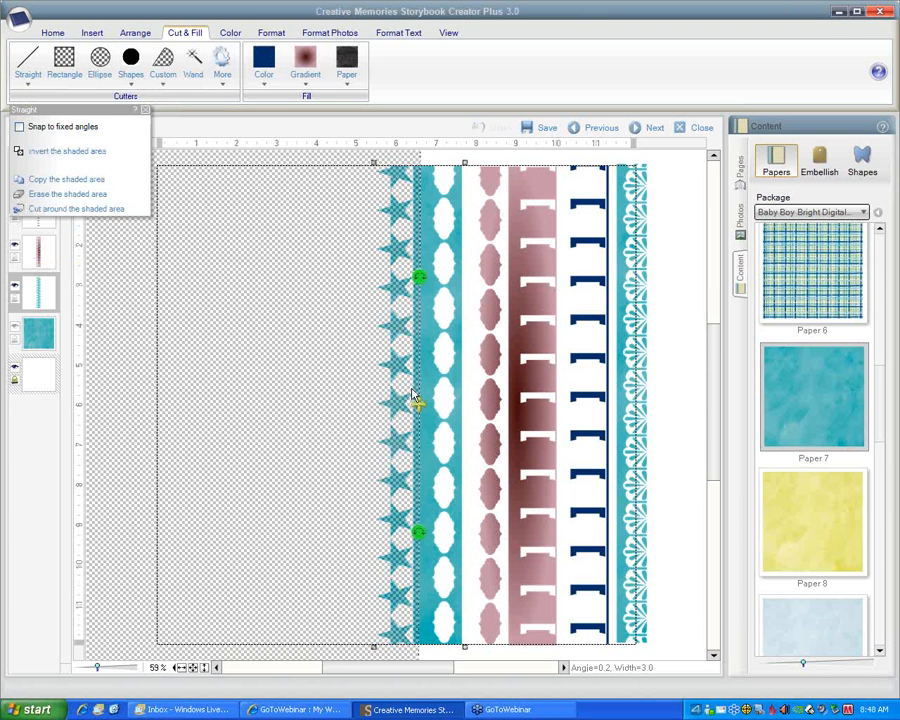
drag(417, 403, 414, 402)
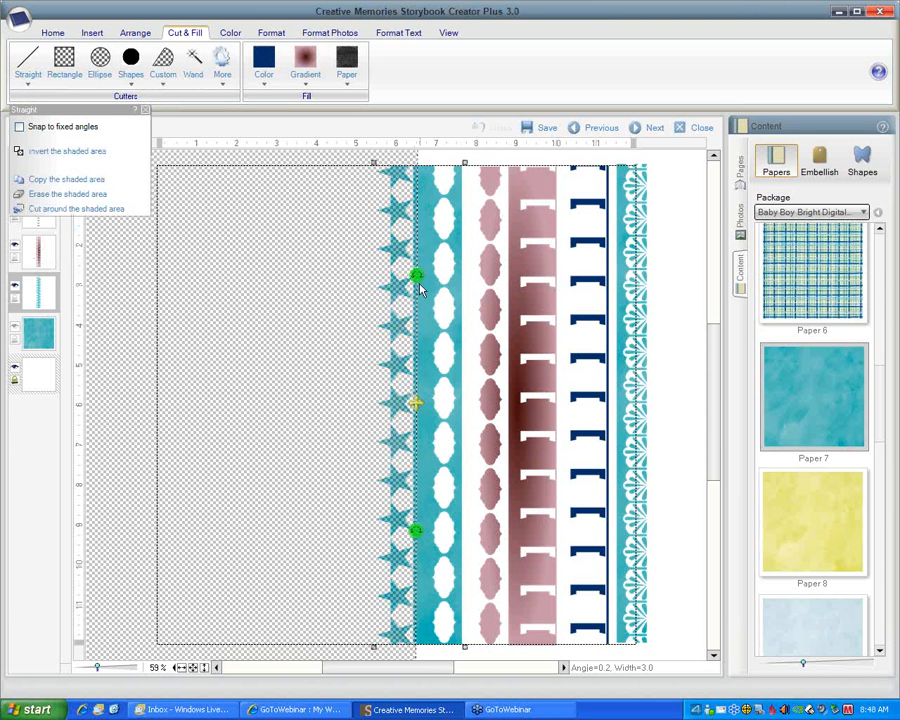
drag(416, 276, 417, 276)
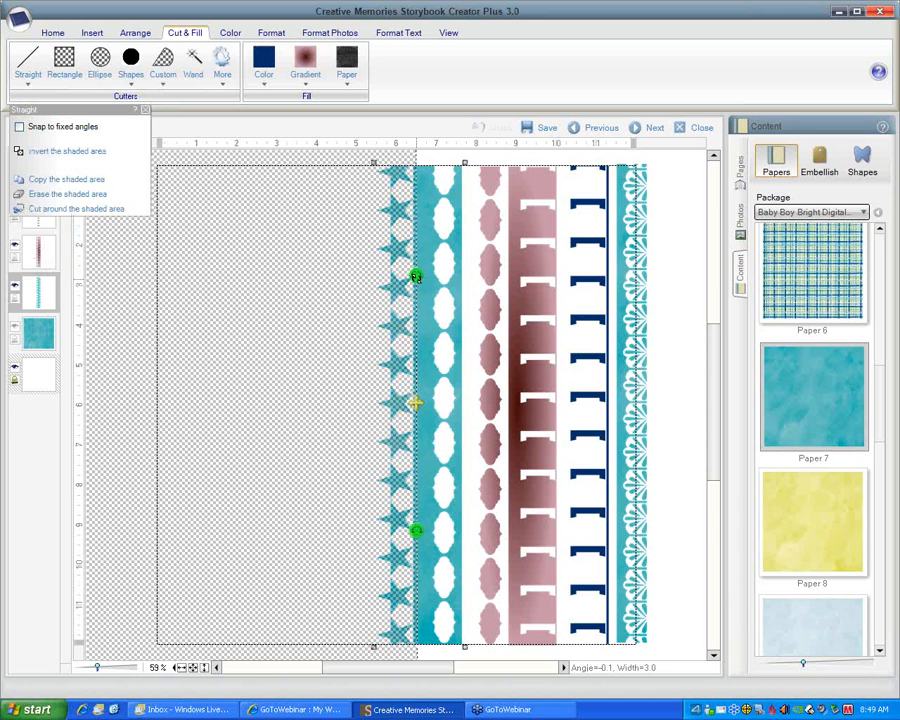
drag(416, 276, 415, 276)
drag(413, 403, 409, 403)
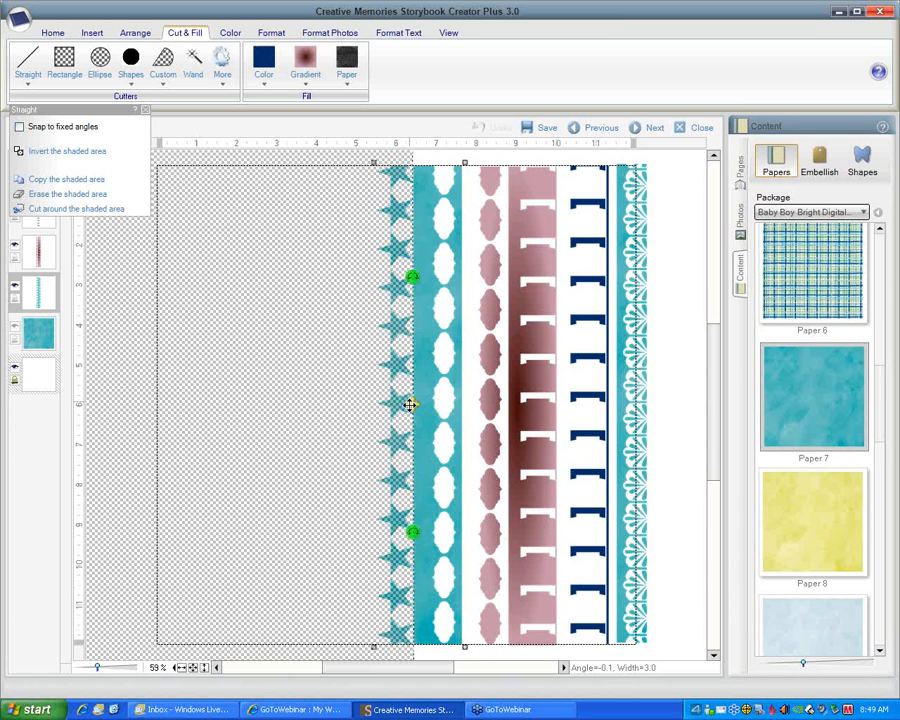
click(73, 208)
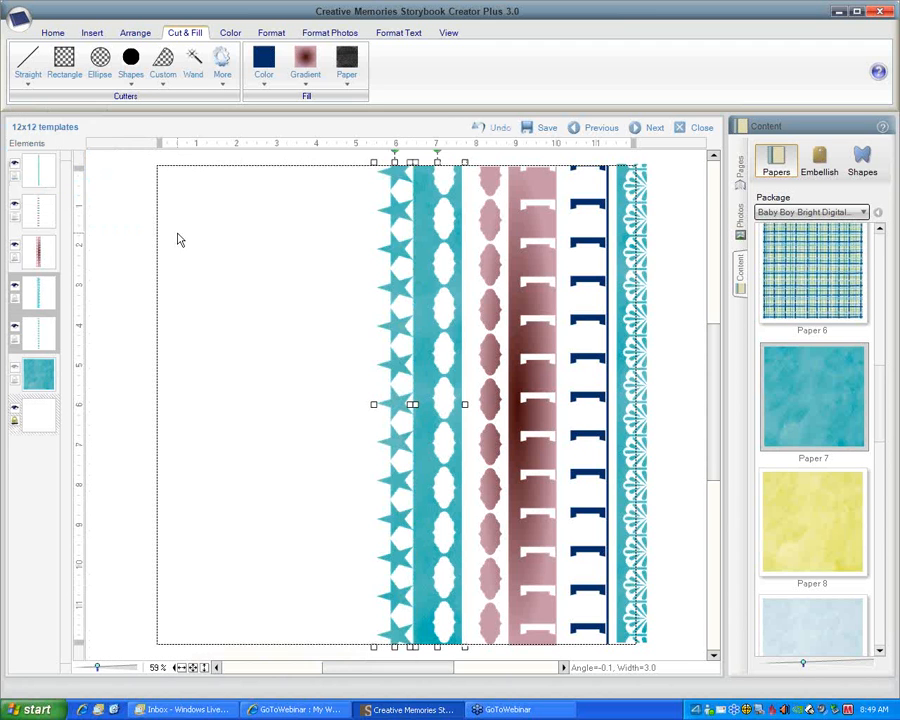
Move the star column left, and paste copies of it to form three star columns side by side
drag(364, 322, 372, 446)
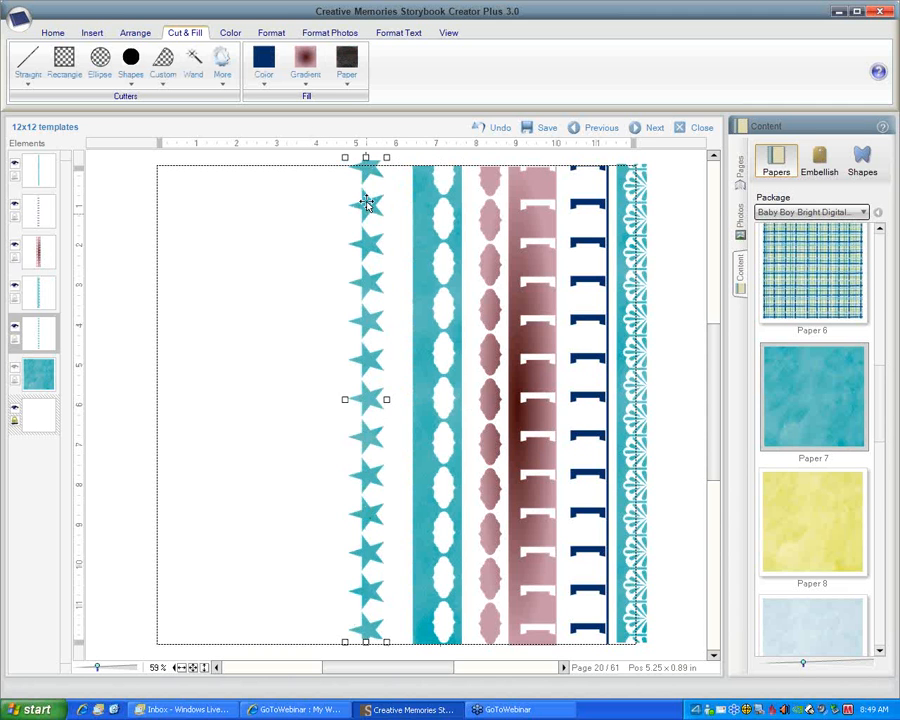
click(296, 217)
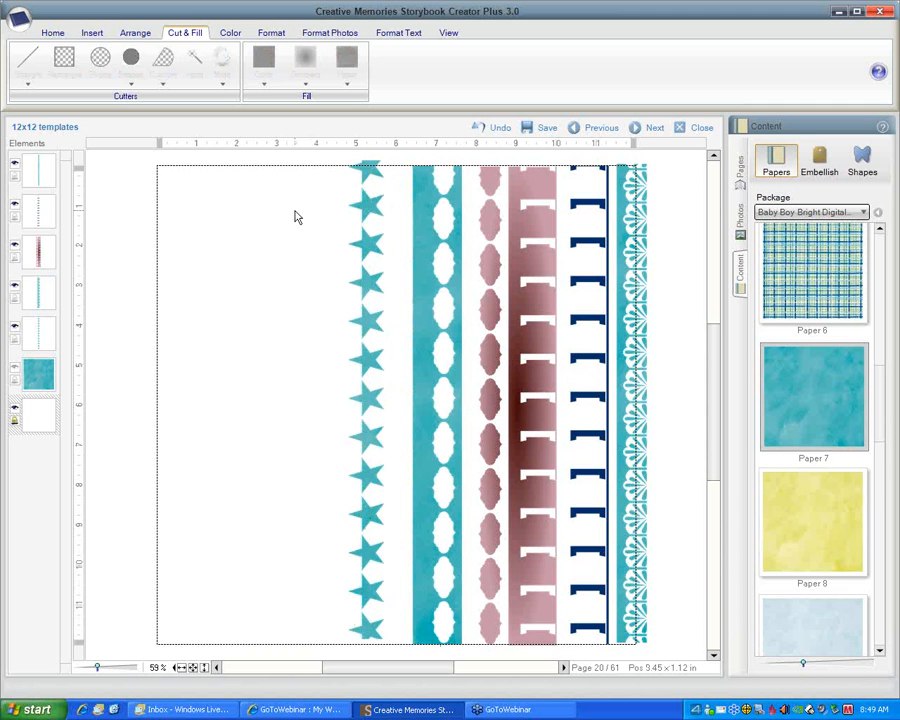
key(ctrl+v)
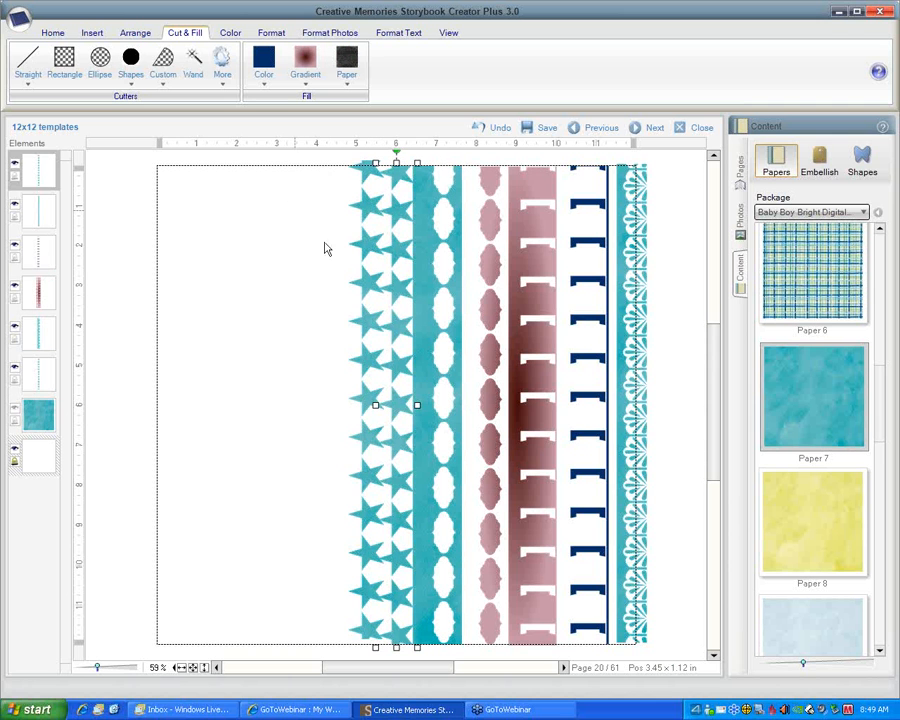
drag(400, 285, 366, 287)
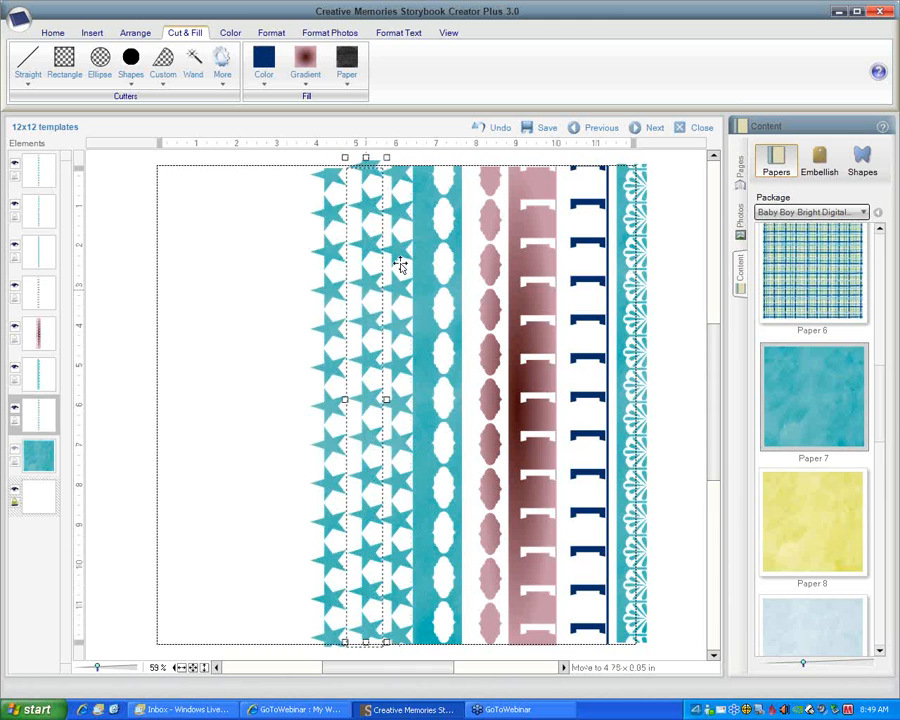
Fill the rightmost star column with solid dark blue and the middle star column with solid red
click(396, 207)
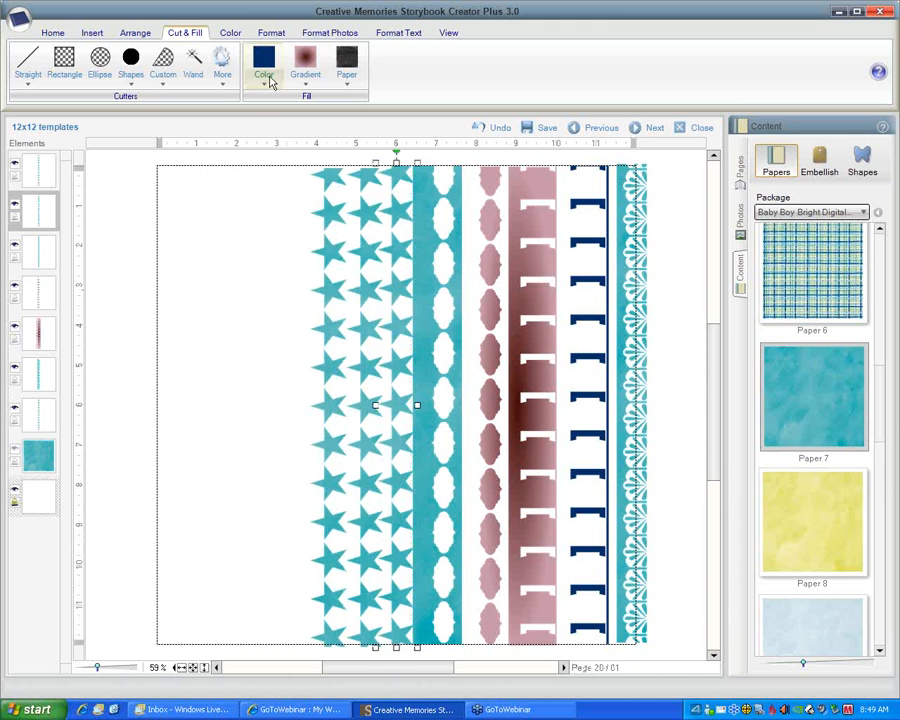
click(266, 68)
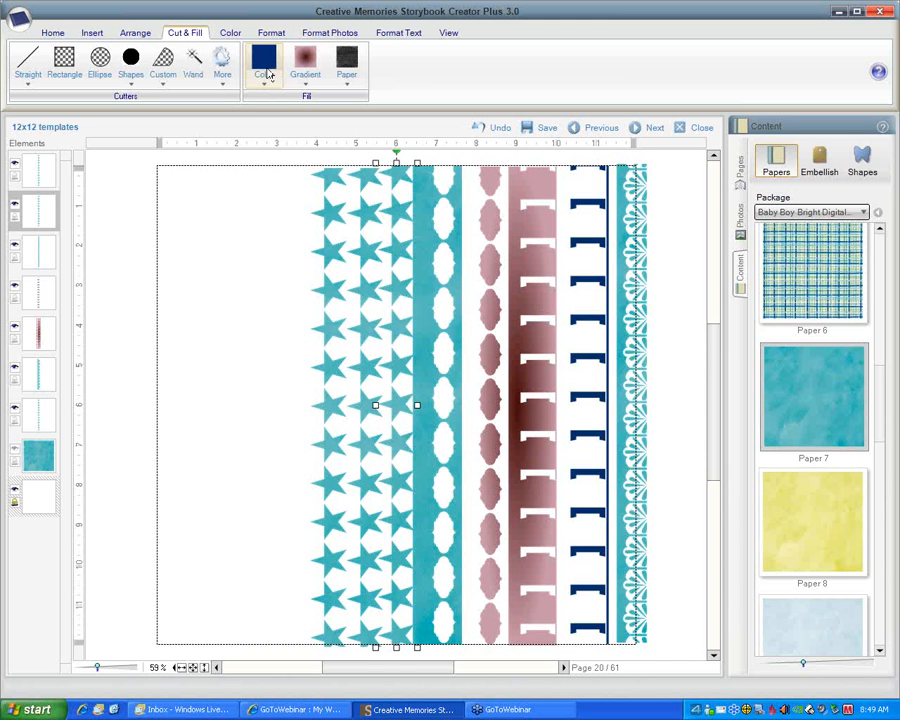
click(349, 201)
click(266, 86)
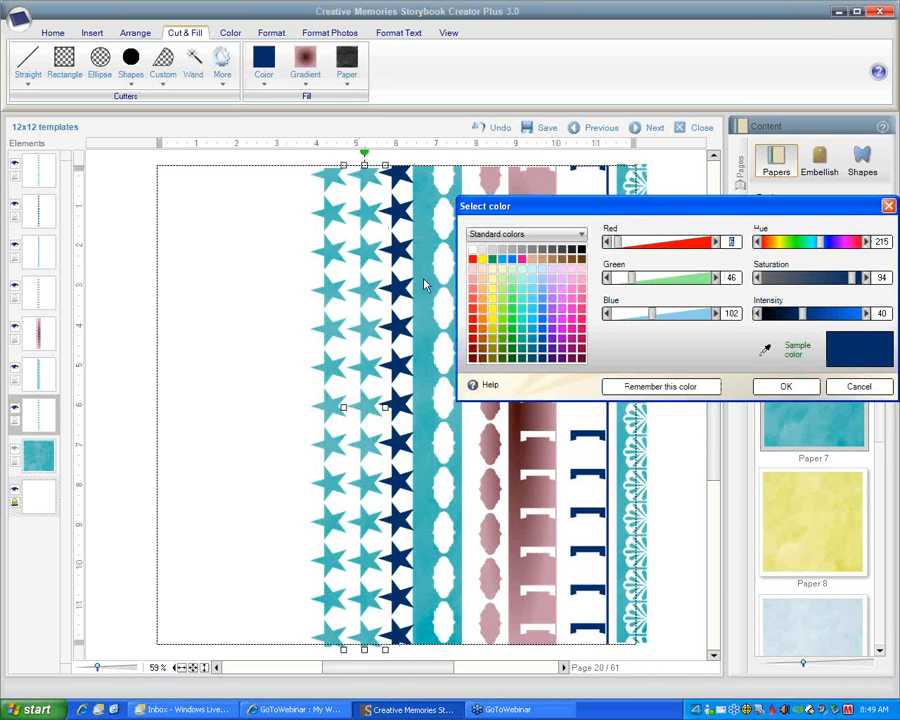
click(480, 326)
click(786, 386)
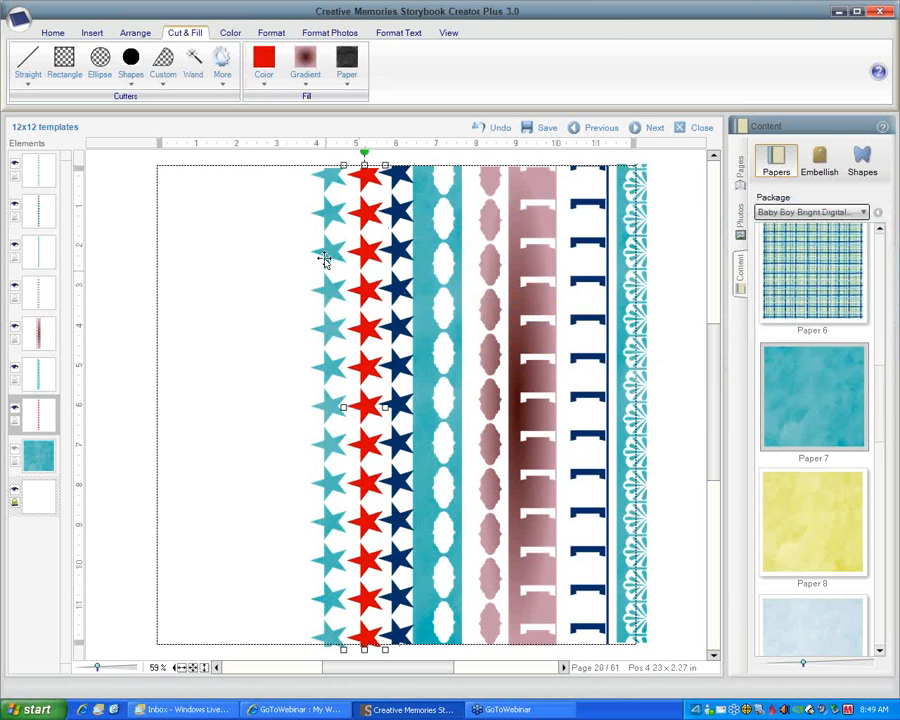